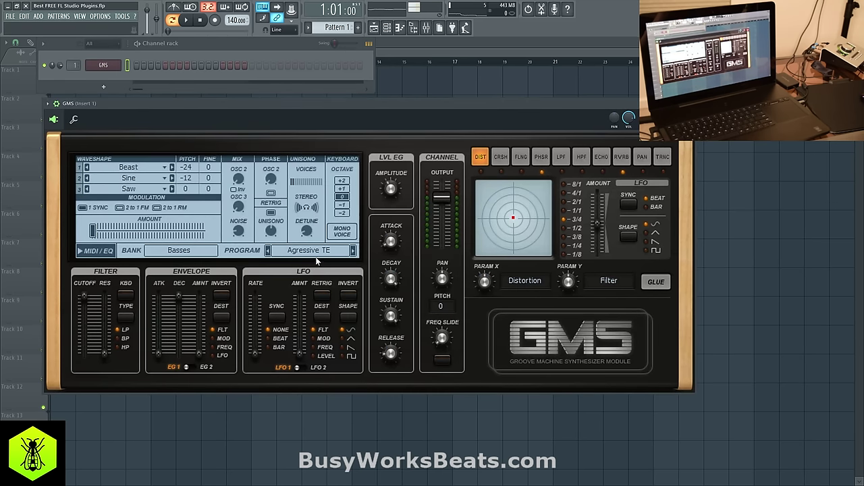
Step through the GMS Basses presets one after another, from Analog Bass 1 TE up to Angry Badgers TE
click(191, 254)
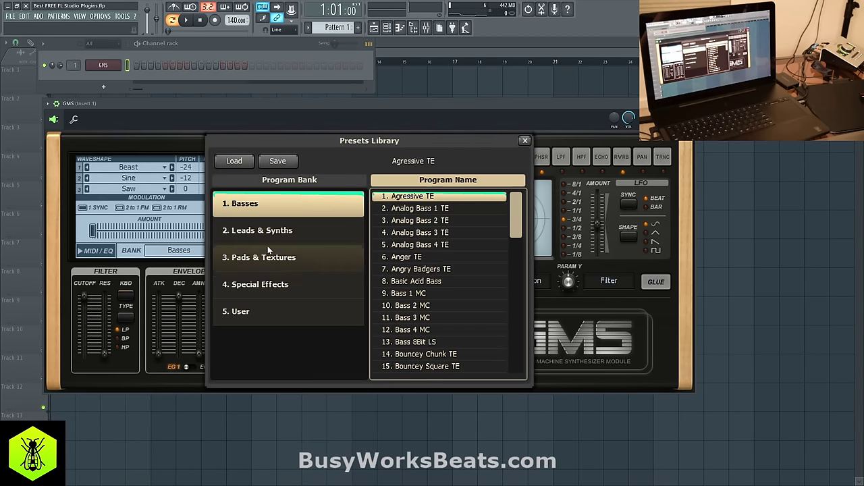
click(524, 141)
click(352, 250)
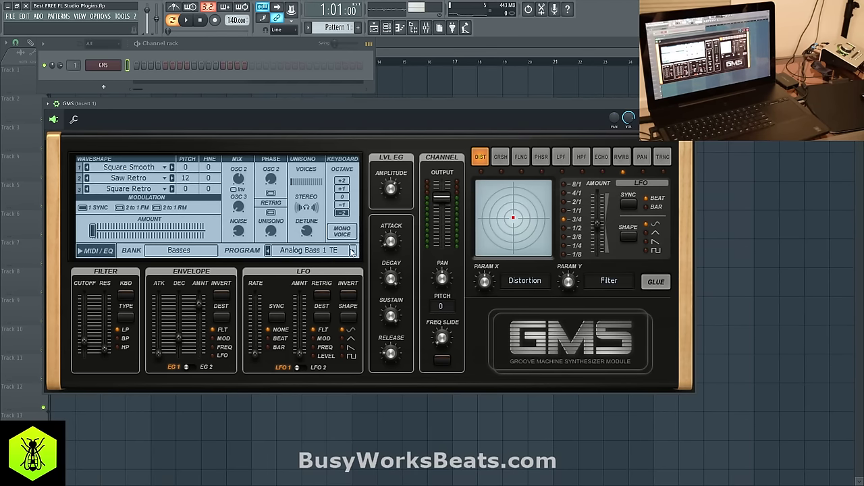
click(352, 250)
drag(441, 197, 442, 190)
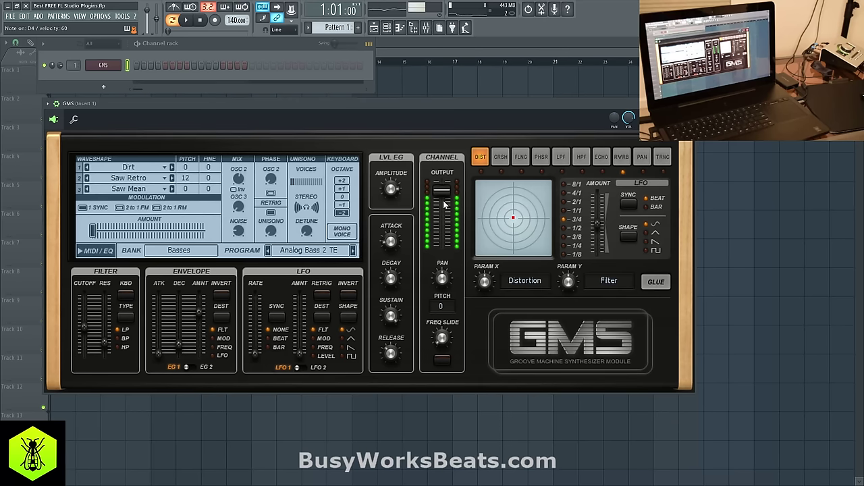
click(352, 251)
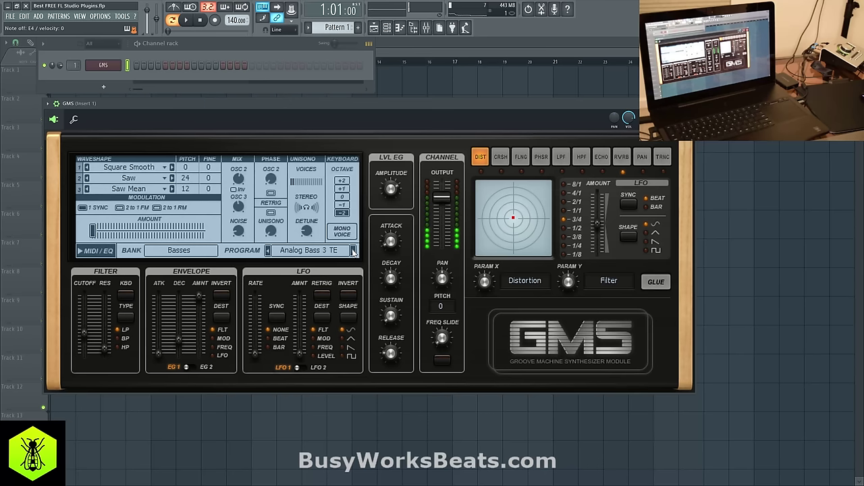
click(351, 251)
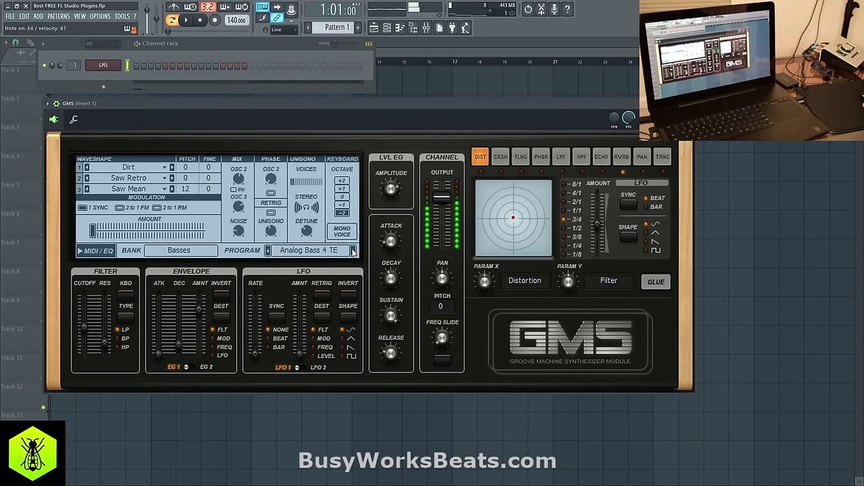
click(352, 251)
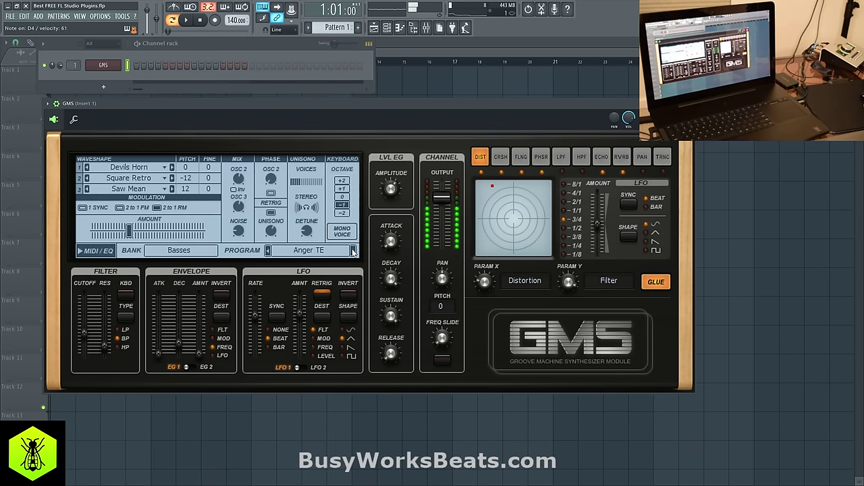
click(352, 252)
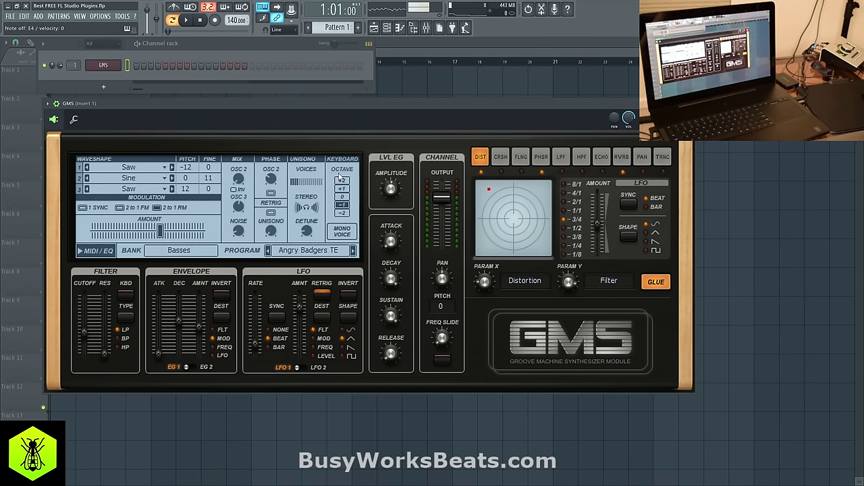
Add a Sytrus channel to the channel rack and move its plugin window up beside the rack
click(110, 87)
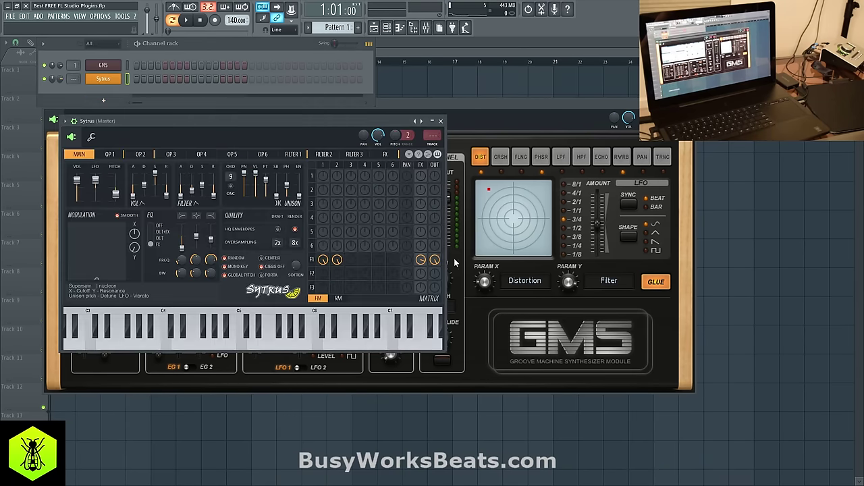
drag(359, 119, 566, 68)
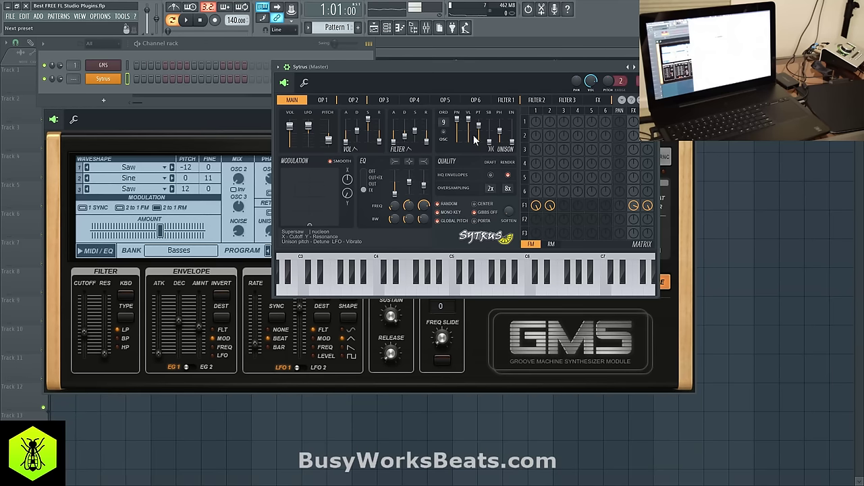
Audition Sytrus presets, including Carribean delight, Detuned vibes, Gamalean, Marimba and Slapback marimba
click(401, 88)
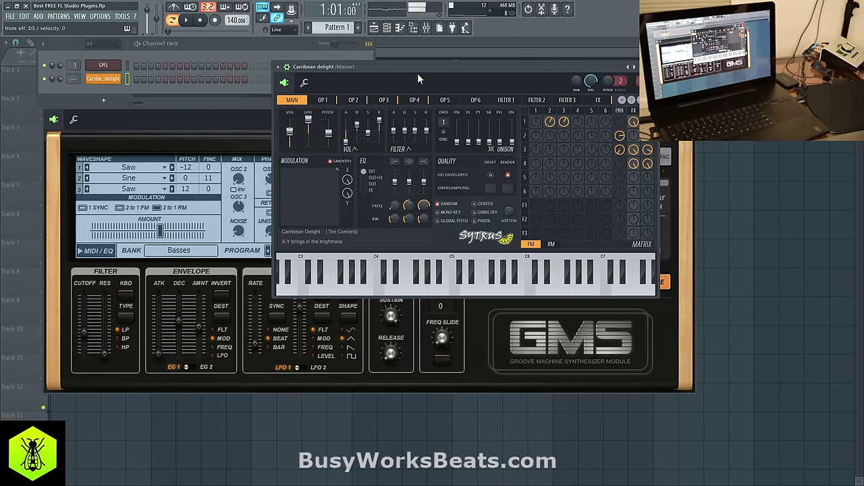
click(634, 68)
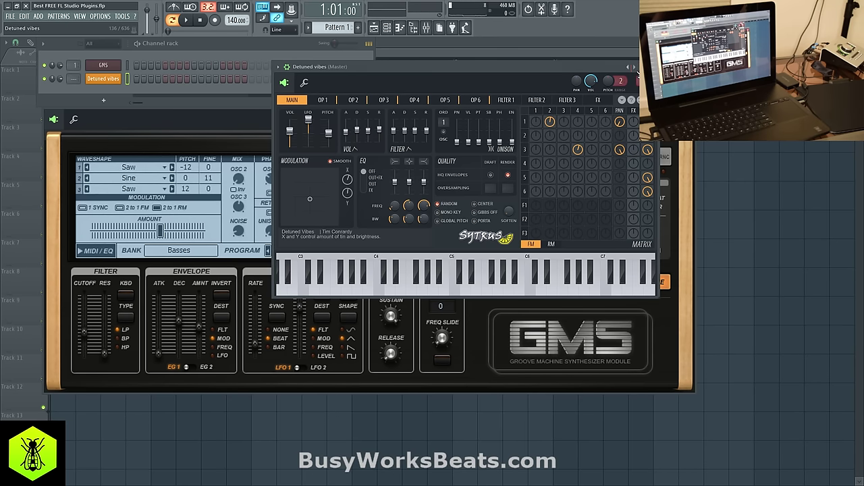
click(635, 68)
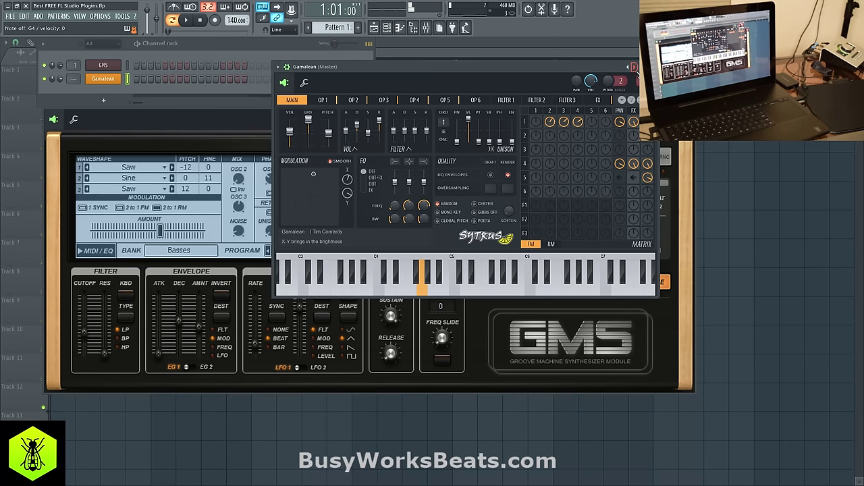
click(635, 68)
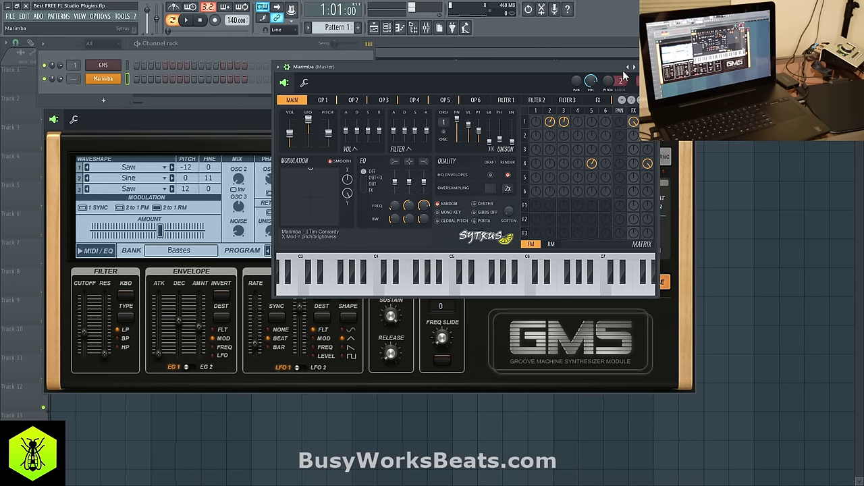
click(632, 68)
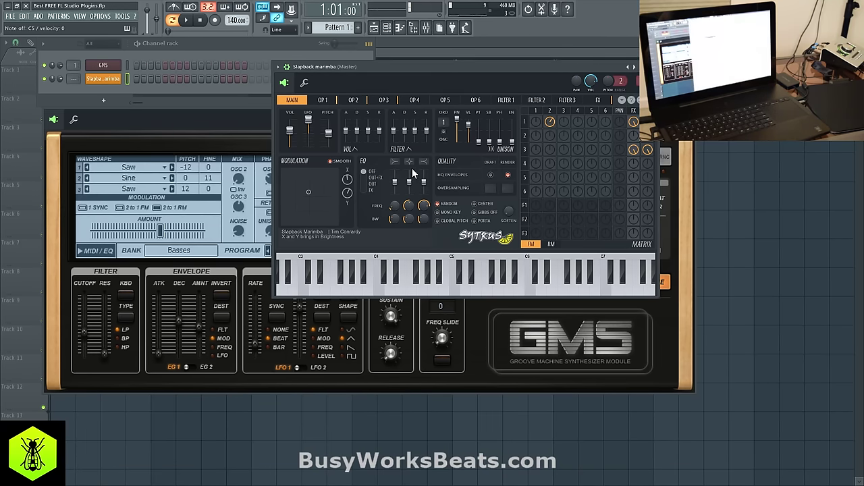
Continue auditioning Sytrus presets through Bellarina, Belmopan, Cavebell pad, Classic and Default subtractive
click(349, 321)
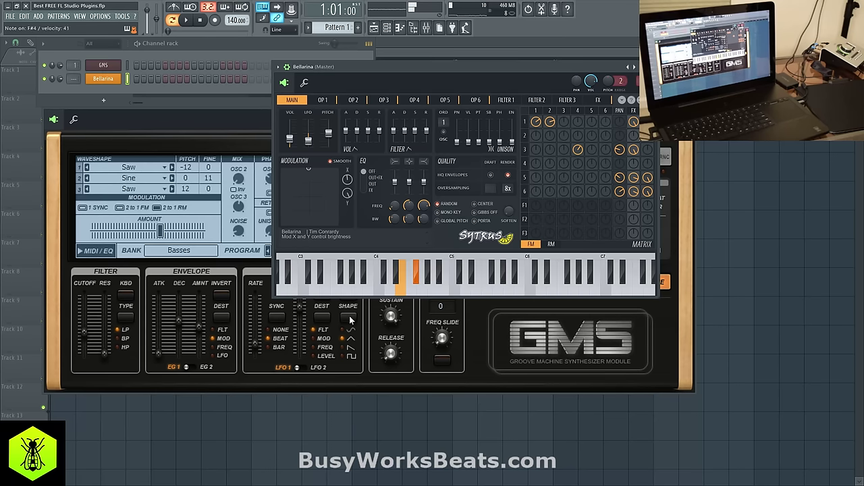
click(635, 67)
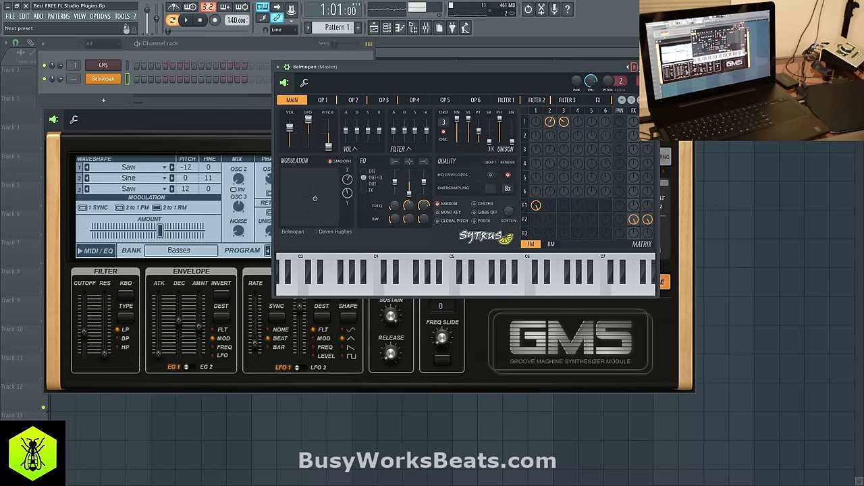
click(634, 67)
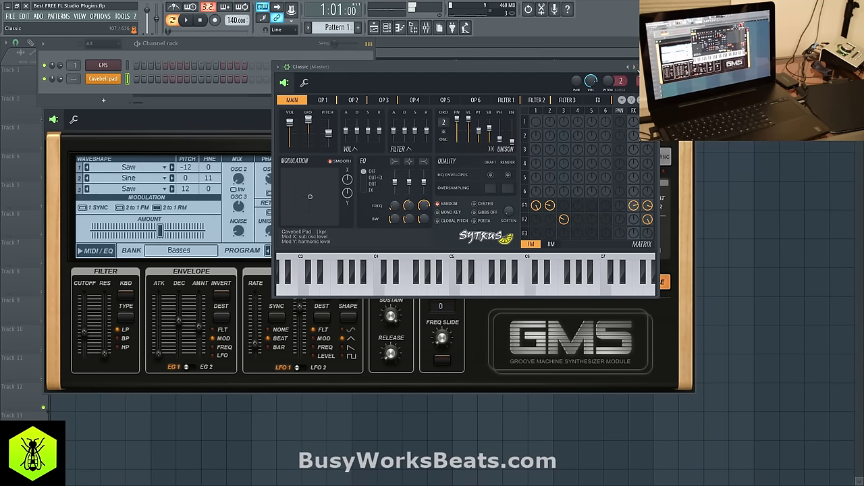
click(635, 67)
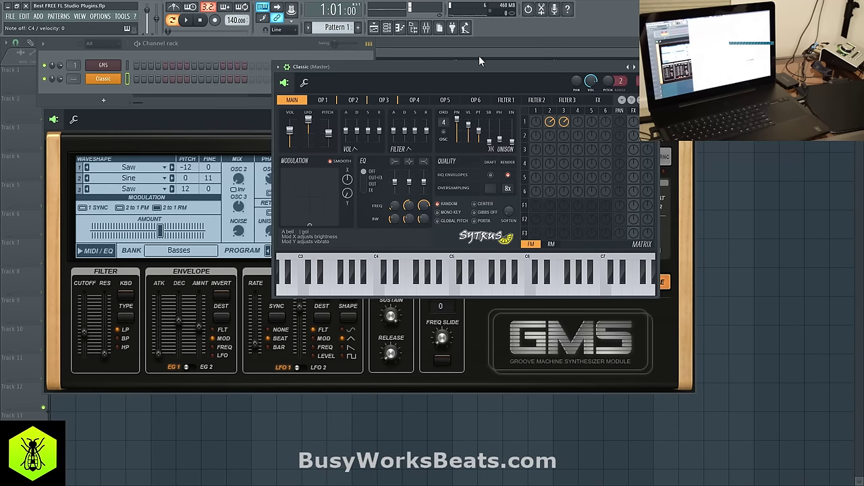
click(635, 67)
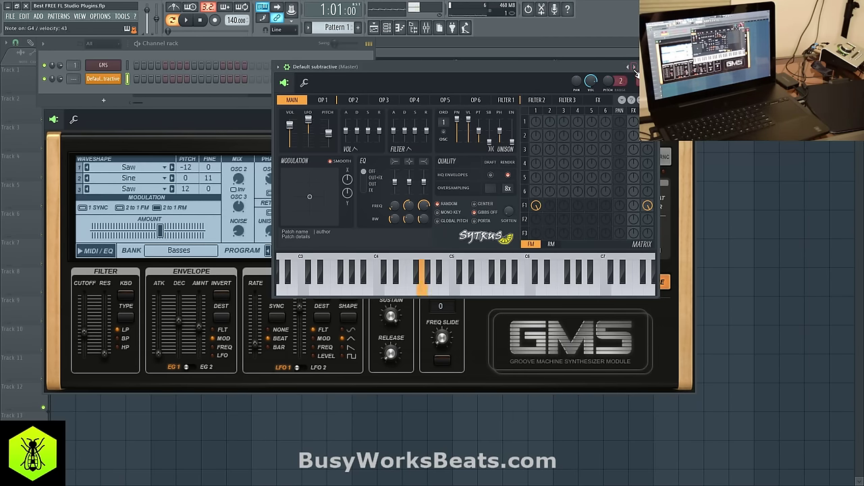
Revert the Sytrus channel to its default Supersaw patch
click(111, 86)
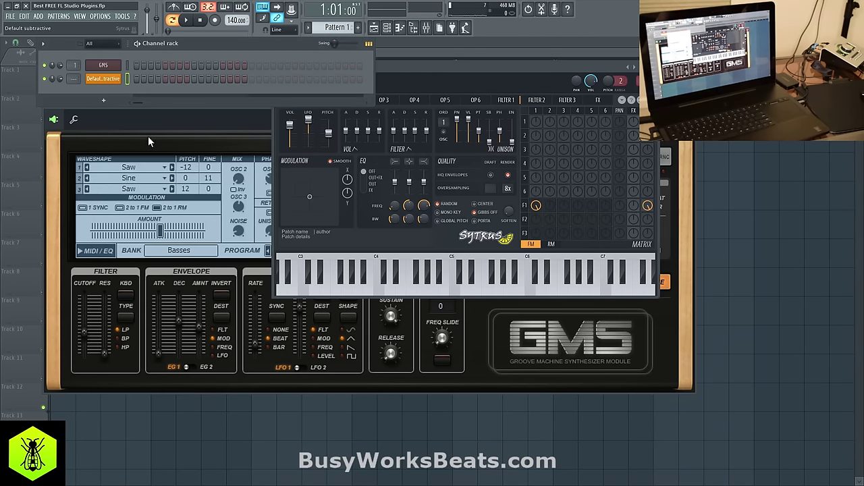
key(ctrl+z)
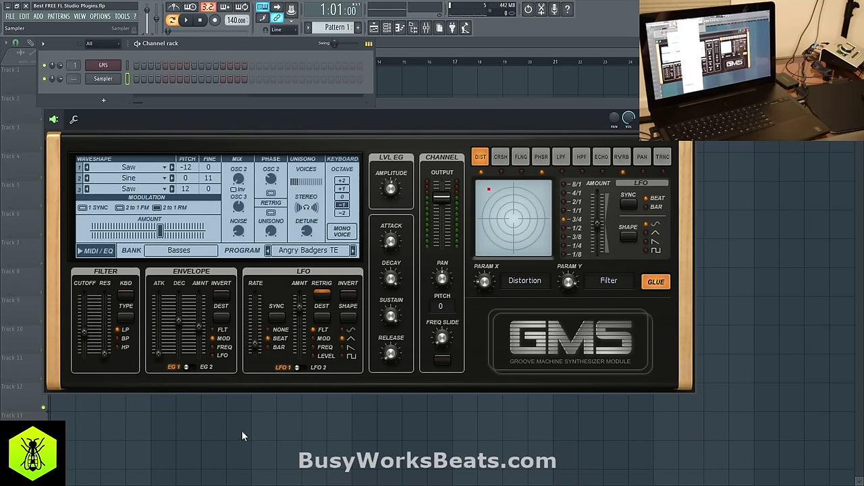
key(ctrl+z)
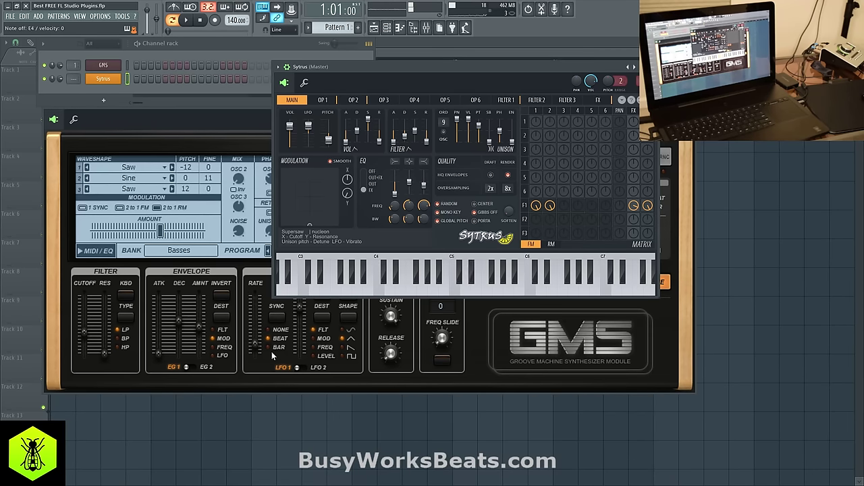
Set the tempo to 96 and record a four-bar chord progression on Sytrus with the metronome on
click(114, 102)
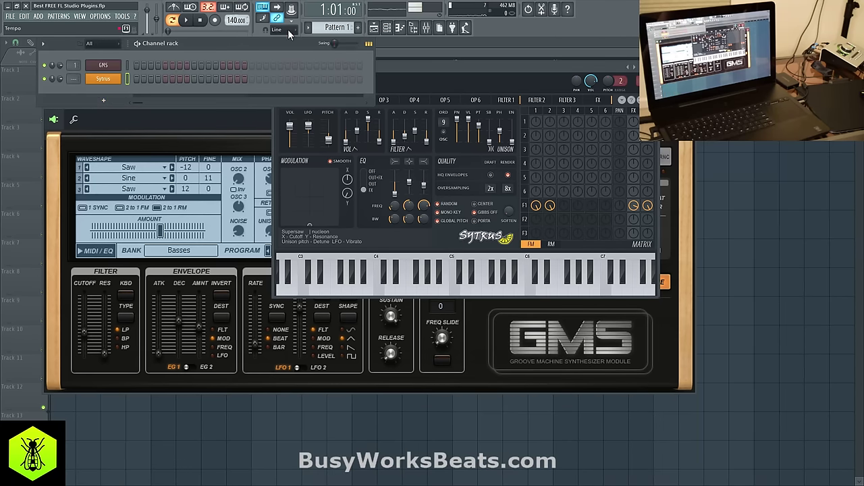
click(214, 19)
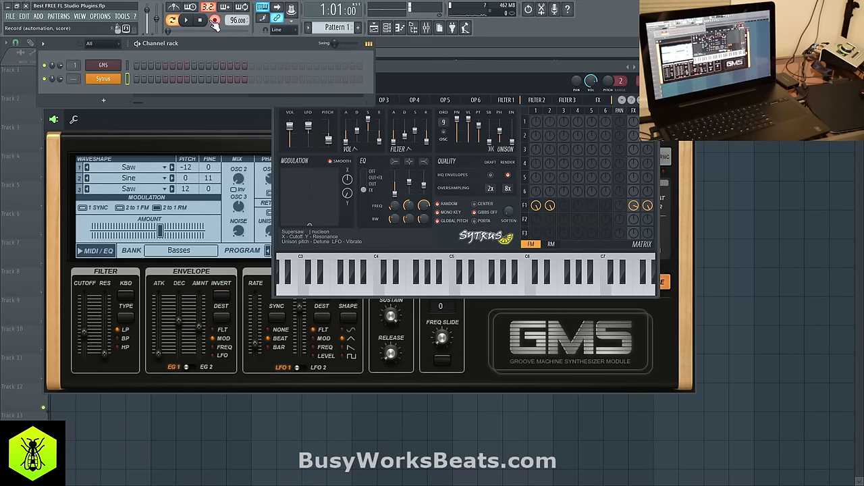
click(174, 8)
click(187, 19)
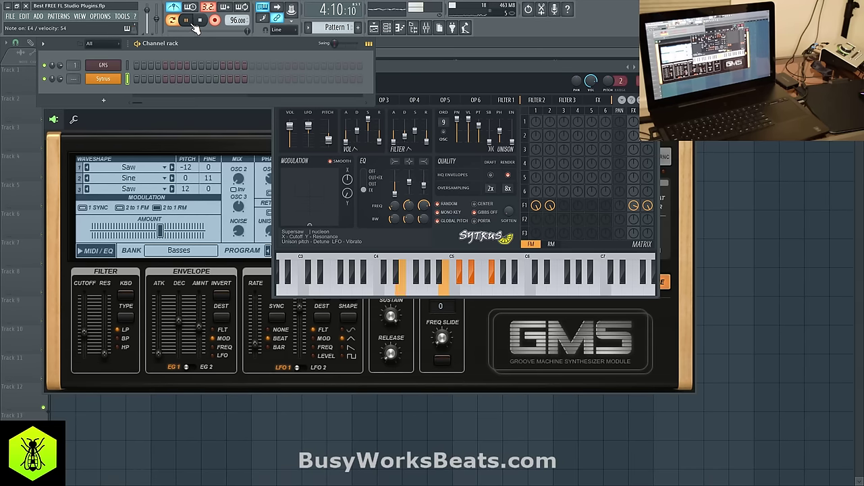
click(198, 22)
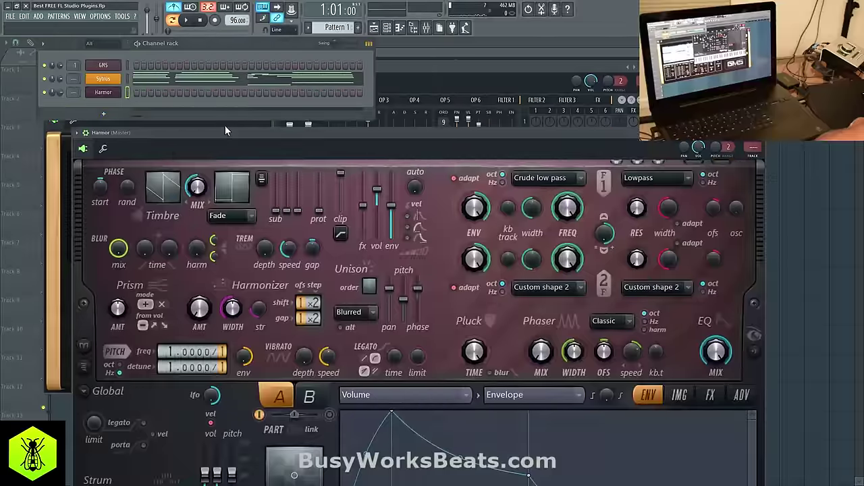
Copy the recorded Sytrus notes into the Harmor channel
click(128, 79)
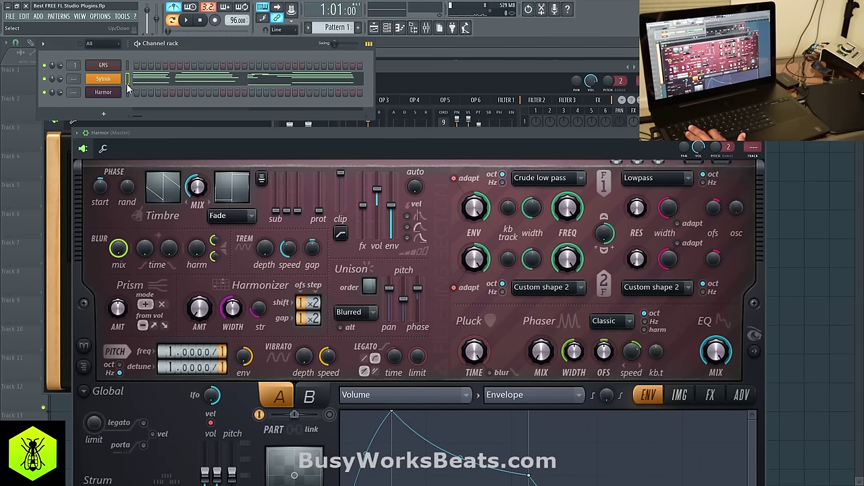
key(ctrl+v)
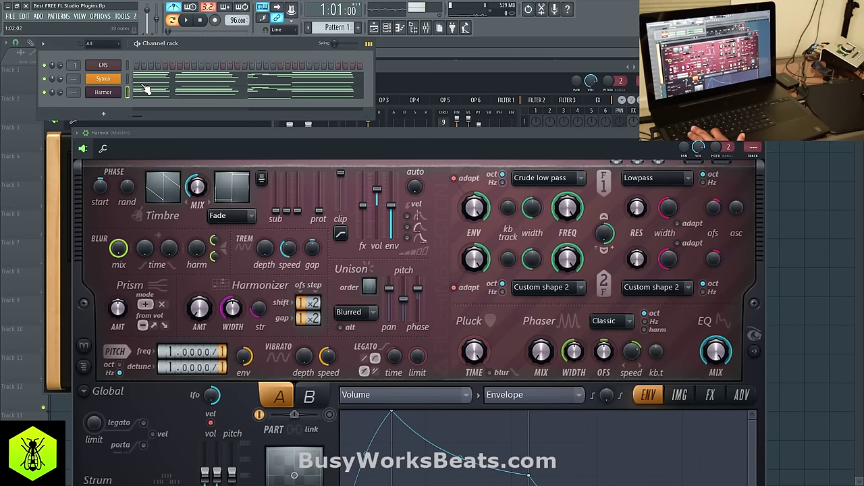
Delete the upper chord notes from B4 to F#5 in the Sytrus piano roll, leaving only the low notes
click(145, 90)
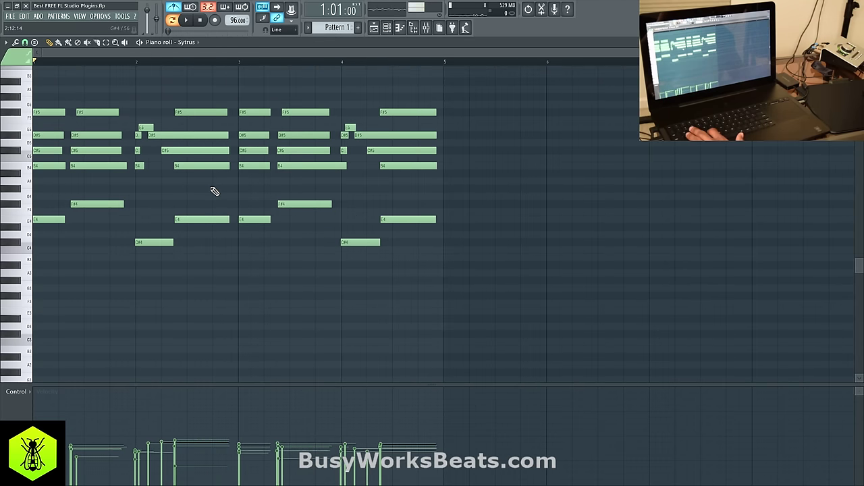
drag(436, 178, 35, 95)
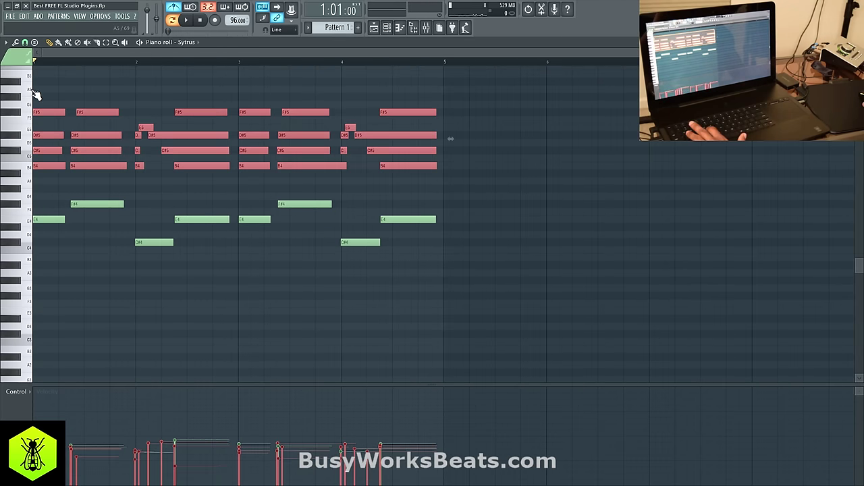
key(Delete)
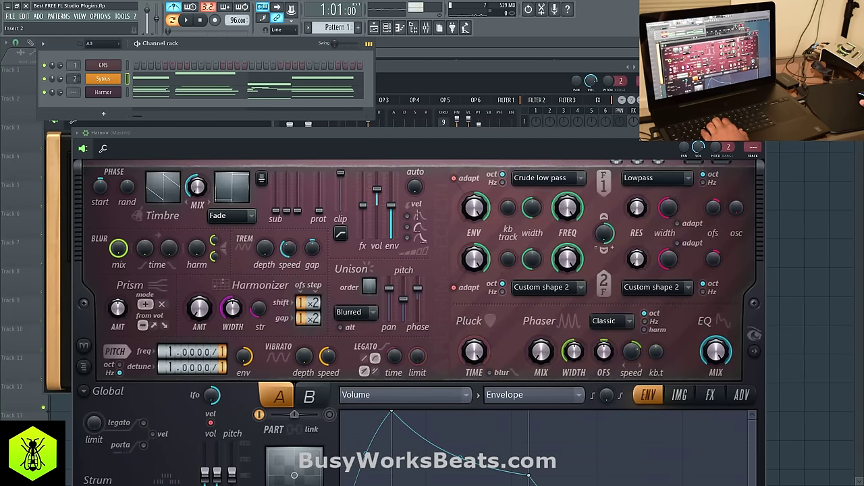
Route Harmor to mixer track 3 and move its plugin window up over the channel rack
drag(74, 95, 74, 84)
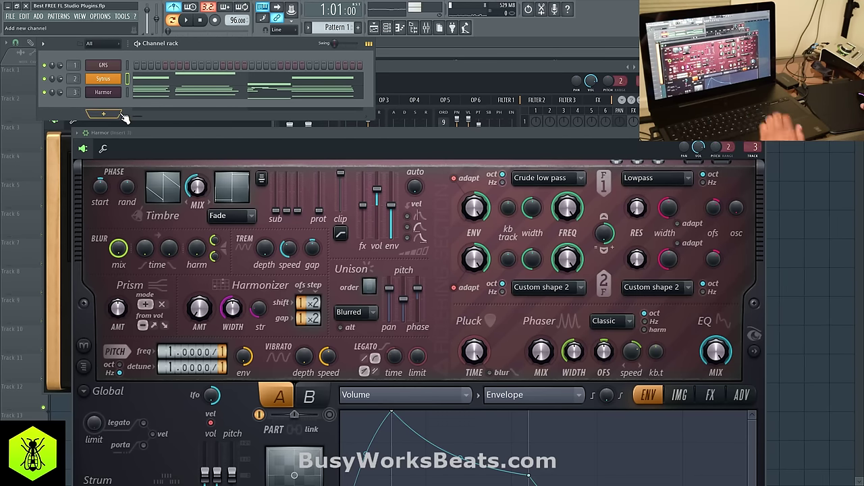
drag(365, 144, 354, 69)
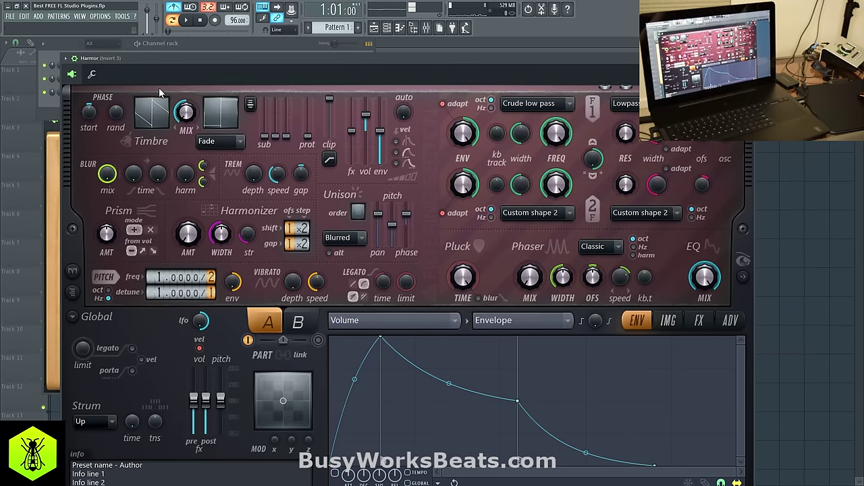
Play back the layered pattern with the metronome off, and move the Harmor window down to uncover the channel rack
click(187, 20)
click(189, 21)
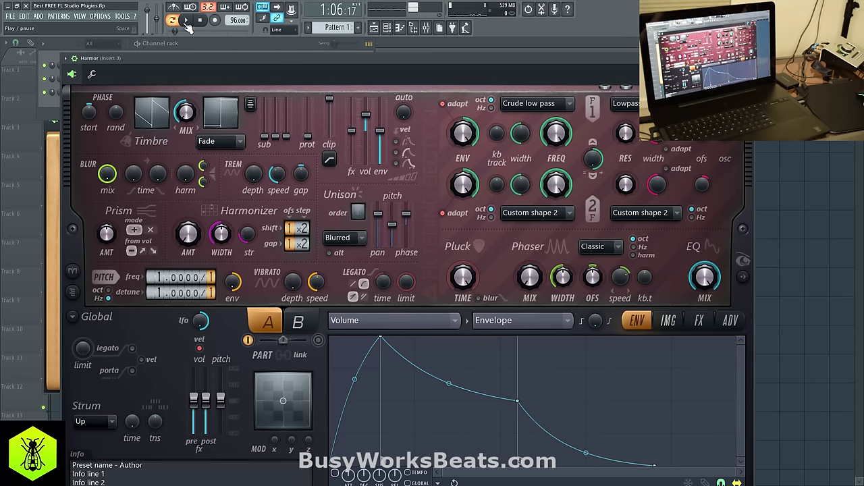
click(187, 21)
click(187, 21)
drag(298, 61, 324, 151)
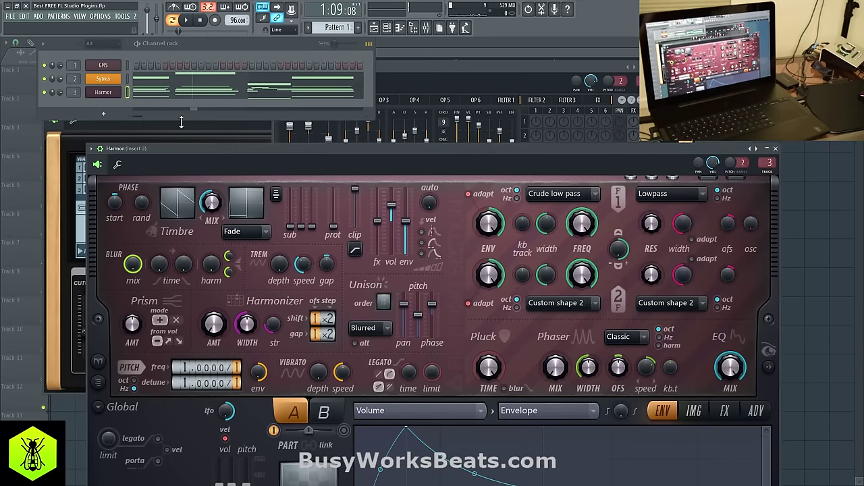
Swap the Sytrus and Harmor notes, using the GMS channel as temporary storage, so Sytrus plays the chords and Harmor the low notes
click(129, 87)
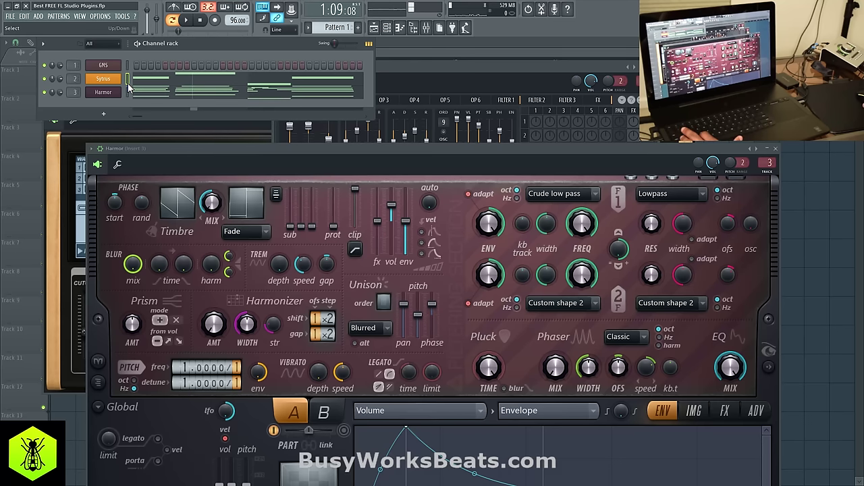
key(ctrl+x)
key(ctrl+v)
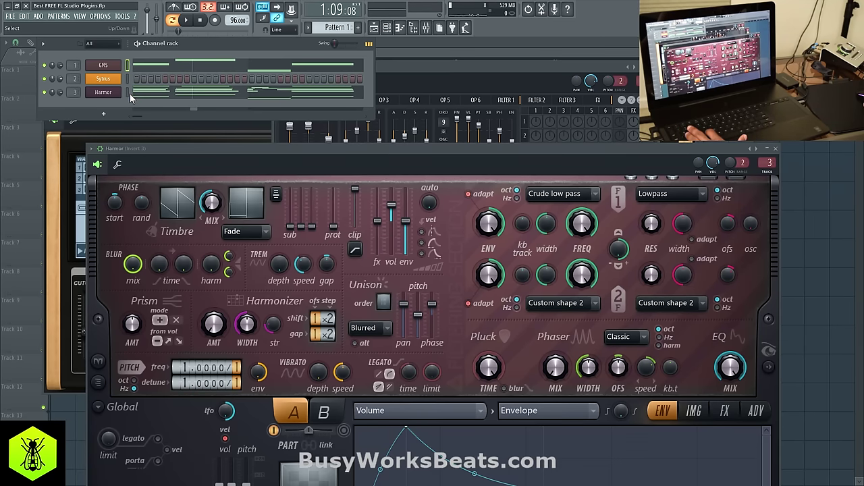
click(128, 91)
key(ctrl+x)
click(129, 79)
key(ctrl+v)
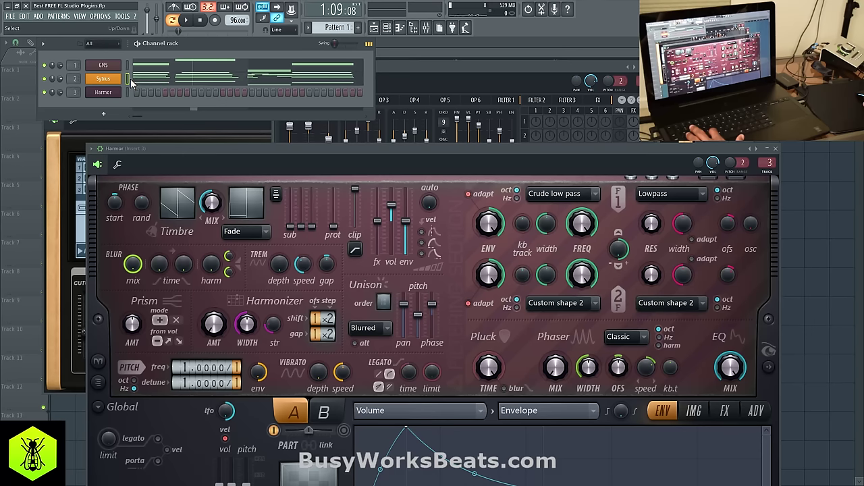
click(126, 65)
key(ctrl+x)
click(127, 92)
key(ctrl+v)
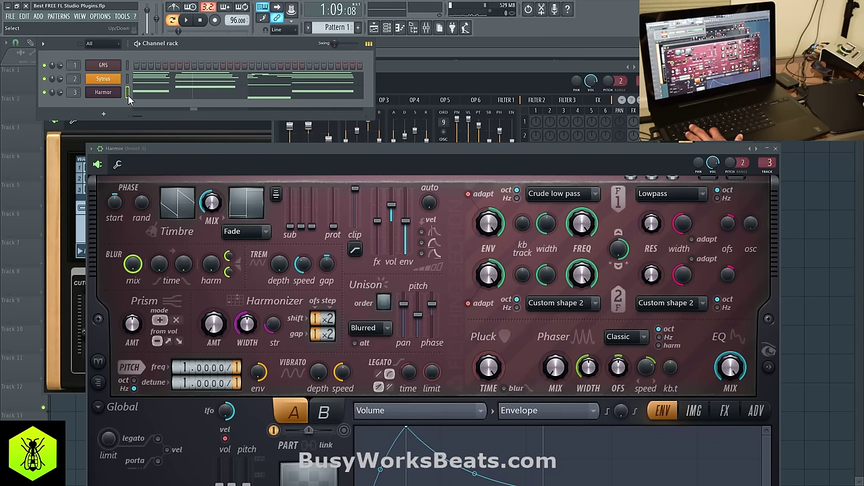
Lower the Harmor channel's volume and set Harmor's pitch frequency to 1/4 and unison order to 2 while auditioning the pattern
key(space)
key(space)
drag(60, 92, 59, 100)
key(space)
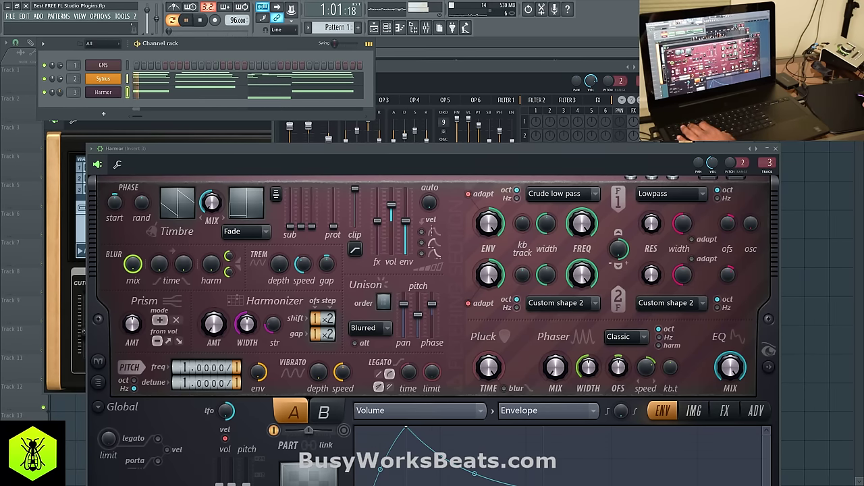
drag(236, 367, 236, 357)
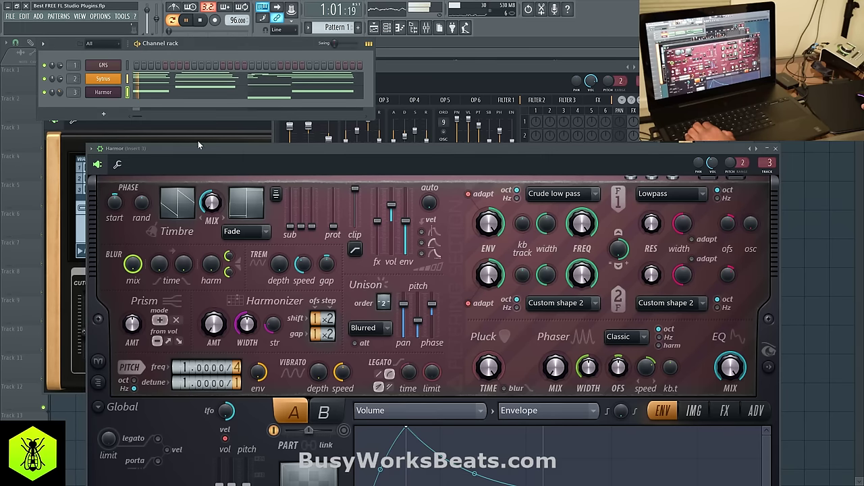
Show Harmor's visual feedback display, then raise the phaser mix and adjust the phaser speed during playback
click(768, 366)
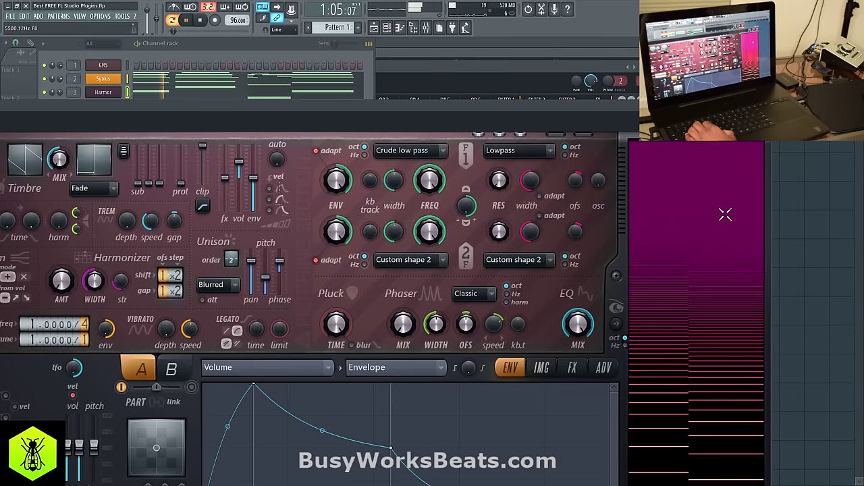
drag(405, 326, 435, 334)
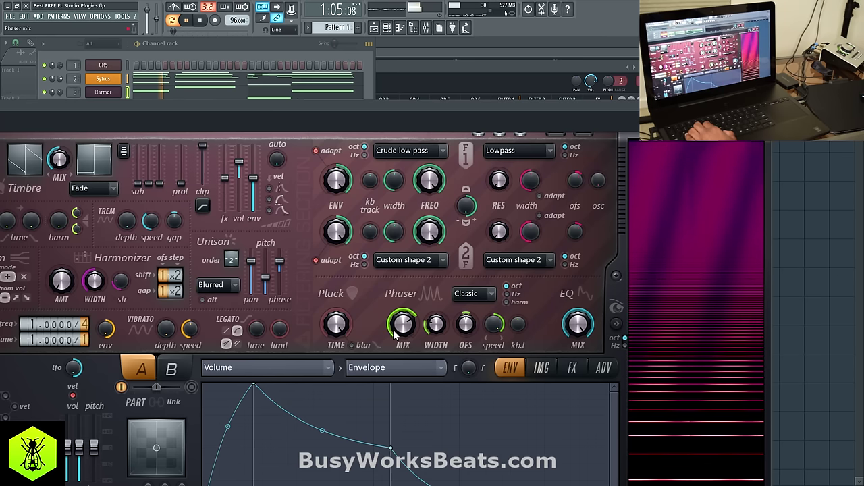
drag(497, 327, 496, 316)
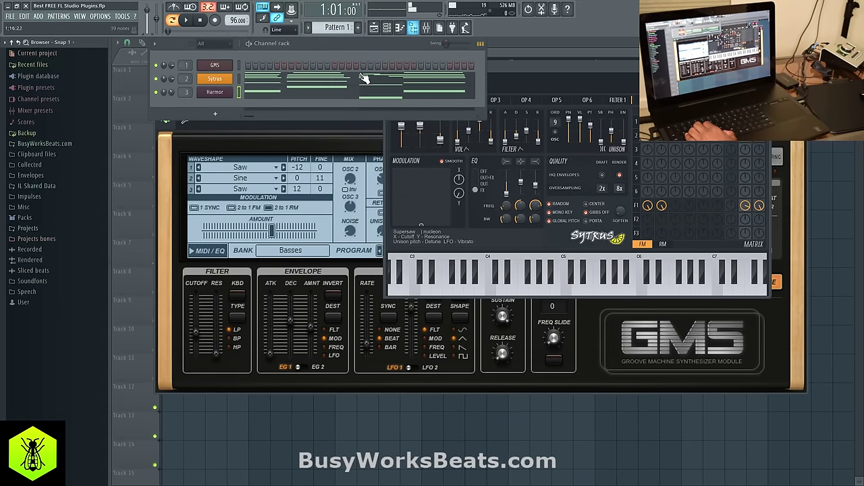
Expand the Packs folder in the browser and add a Slicex channel, moving its window up beneath the channel rack
click(26, 218)
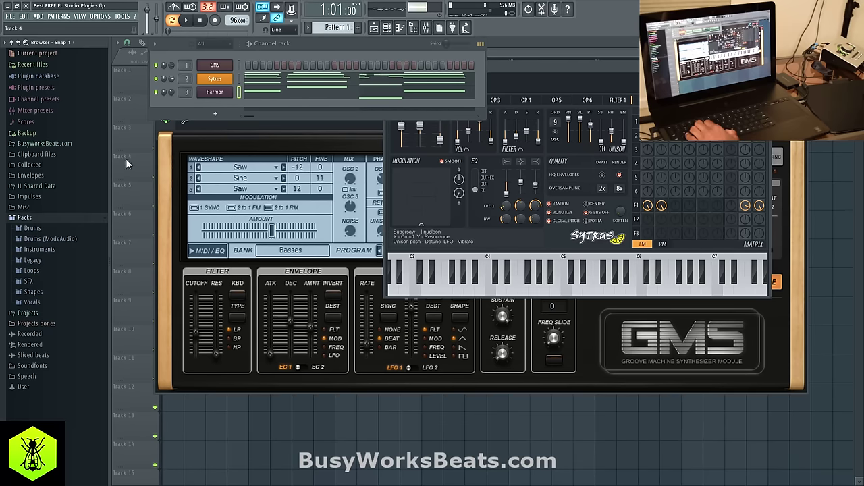
click(239, 438)
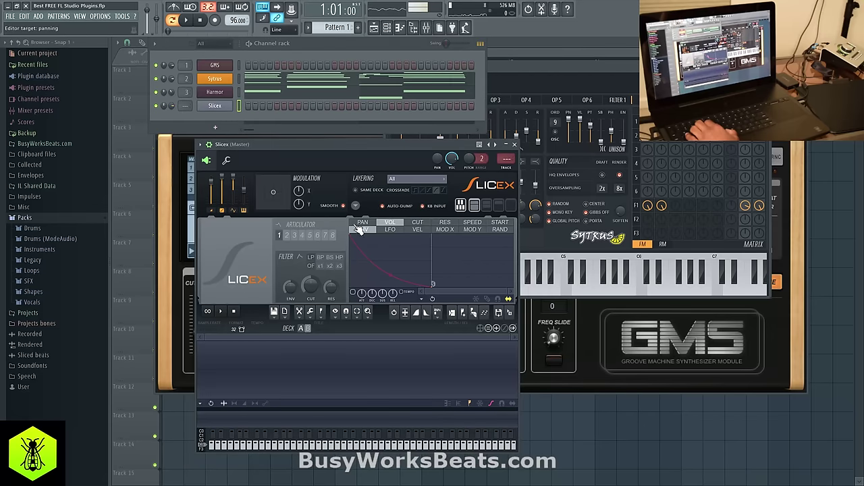
drag(284, 144, 323, 131)
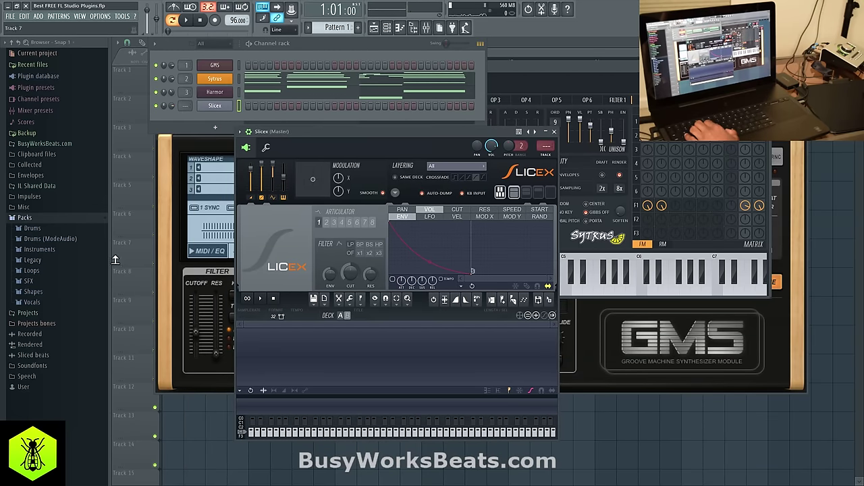
Load the DL Breaker loop from the Loops folder into Slicex and close its plugin window
click(32, 270)
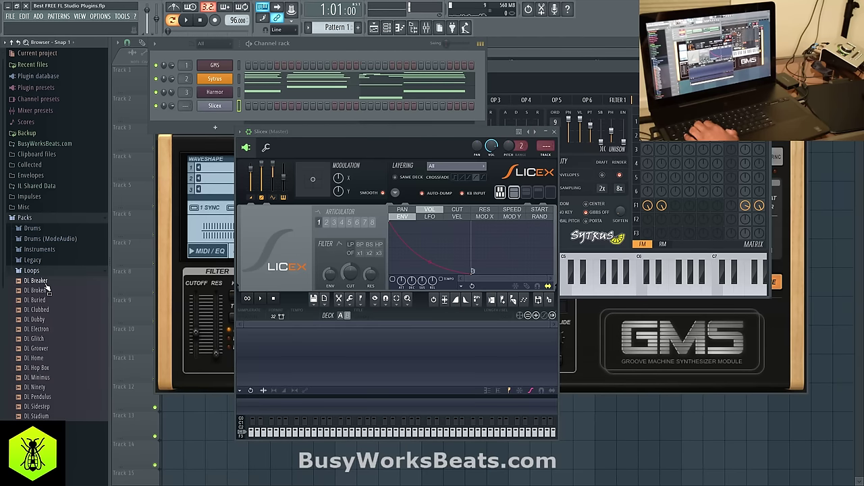
click(46, 286)
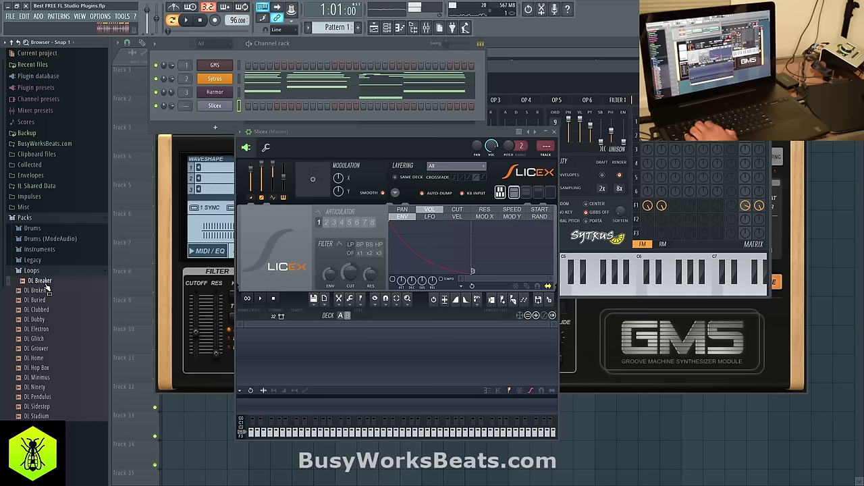
drag(47, 289, 59, 292)
drag(307, 338, 323, 360)
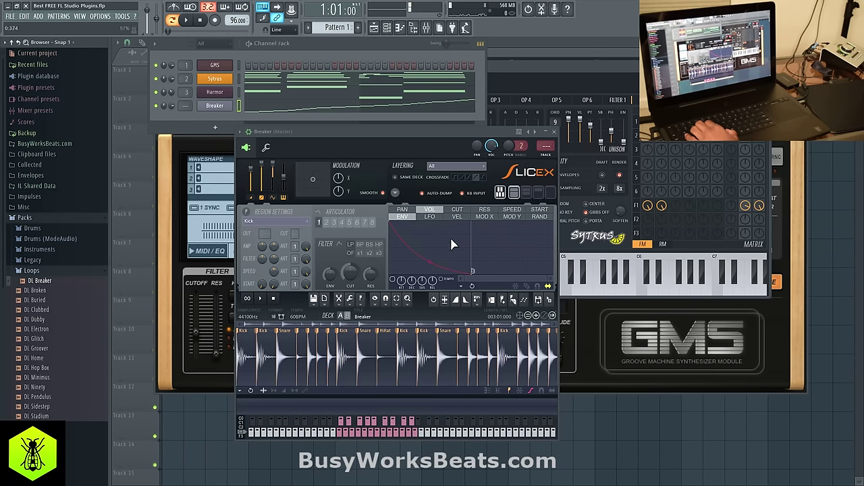
click(554, 132)
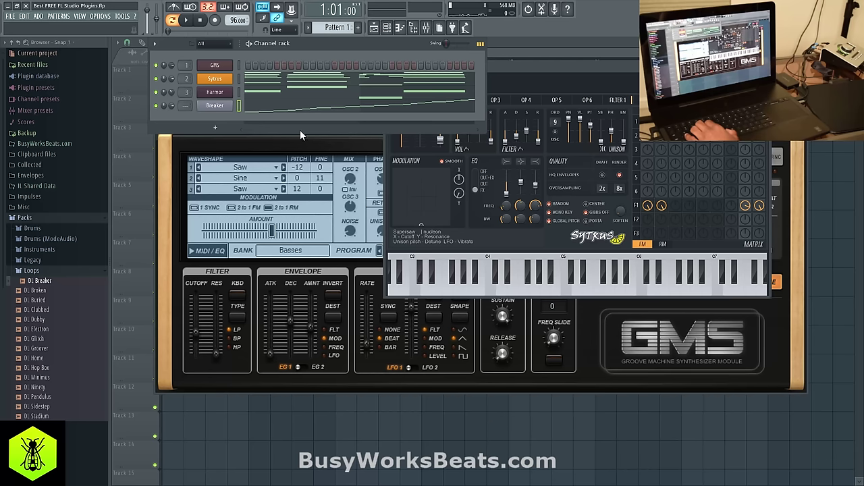
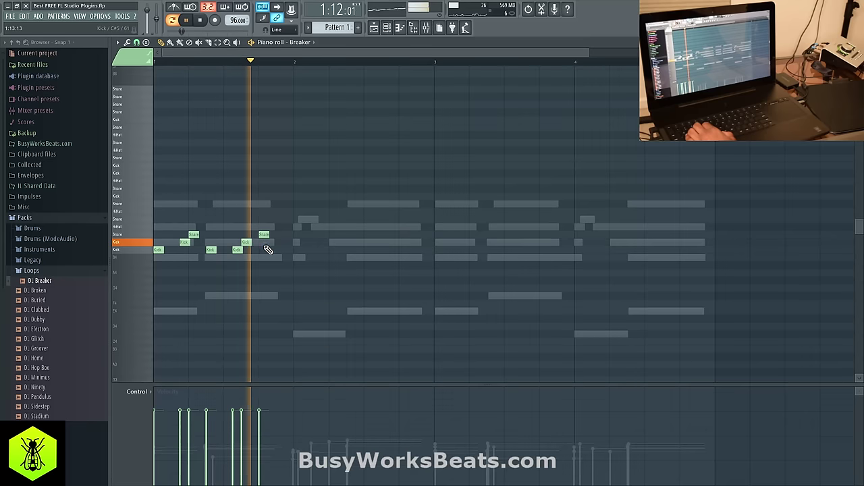
Nudge the C#5 kicks and the C5 kicks in the Breaker piano roll slightly later while checking the groove in playback
key(space)
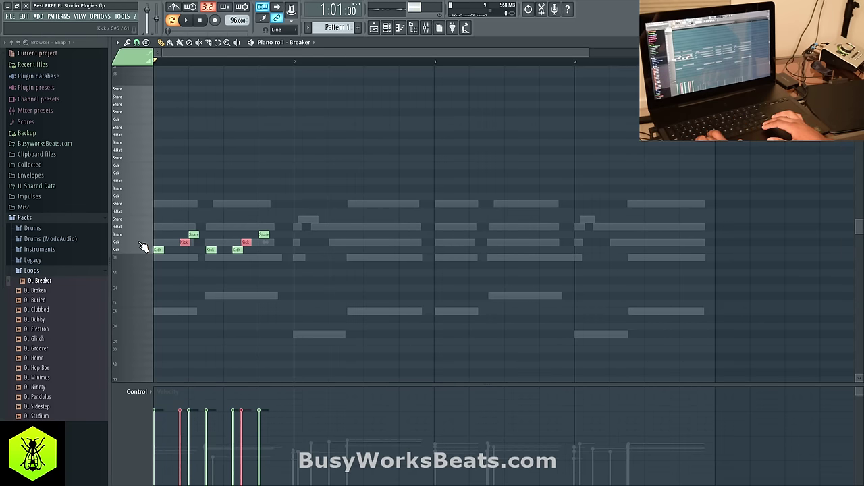
key(space)
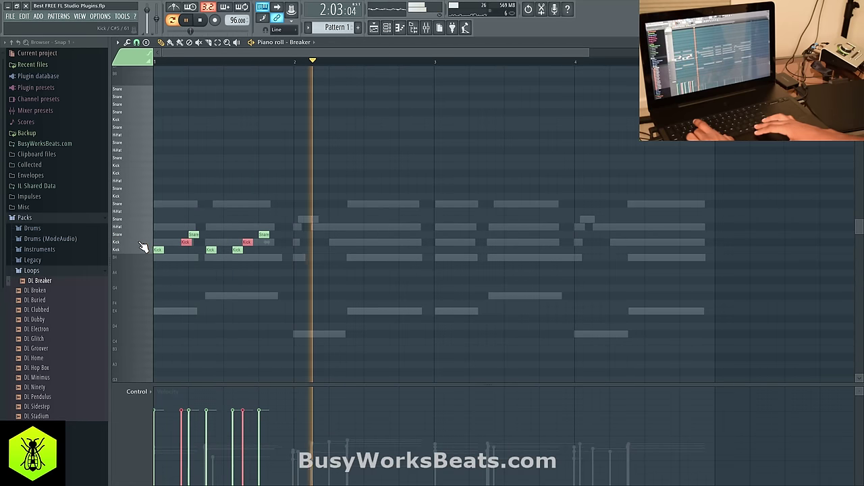
key(space)
key(space)
key(ctrl+d)
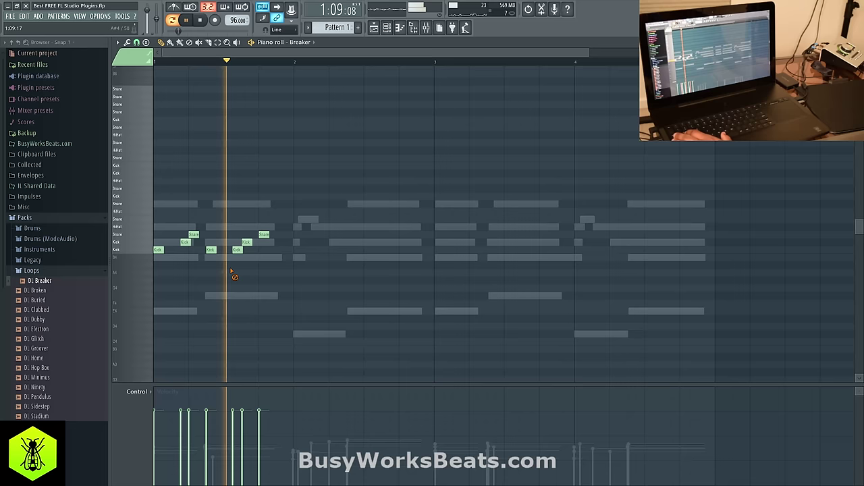
drag(248, 251, 159, 267)
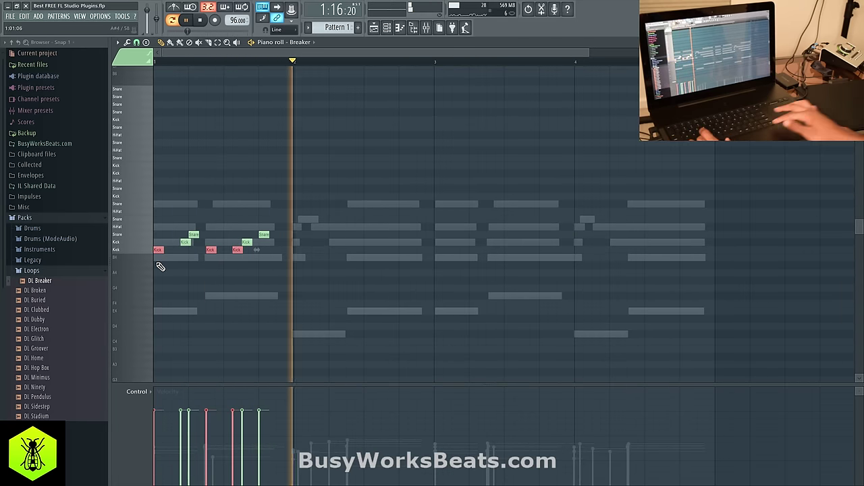
key(ctrl+d)
Move both snare hits up two rows to the E5 snare slice and raise their velocity, then stop playback
drag(277, 231, 142, 228)
click(142, 219)
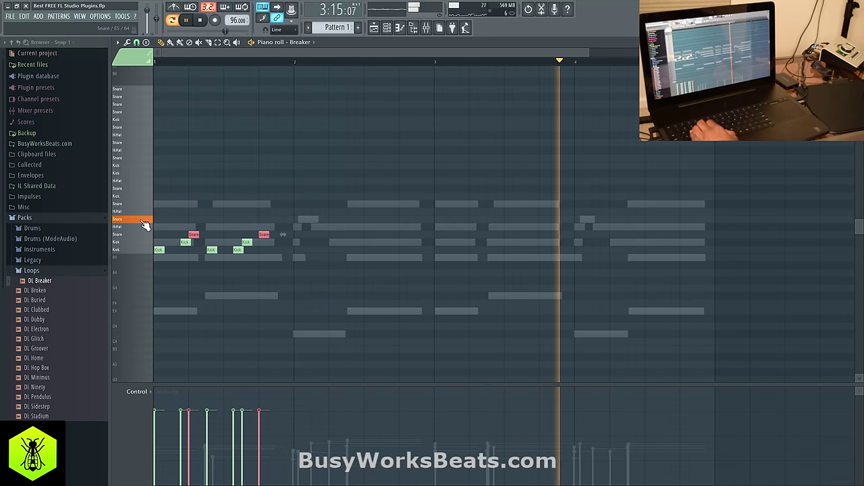
key(Up)
key(Up)
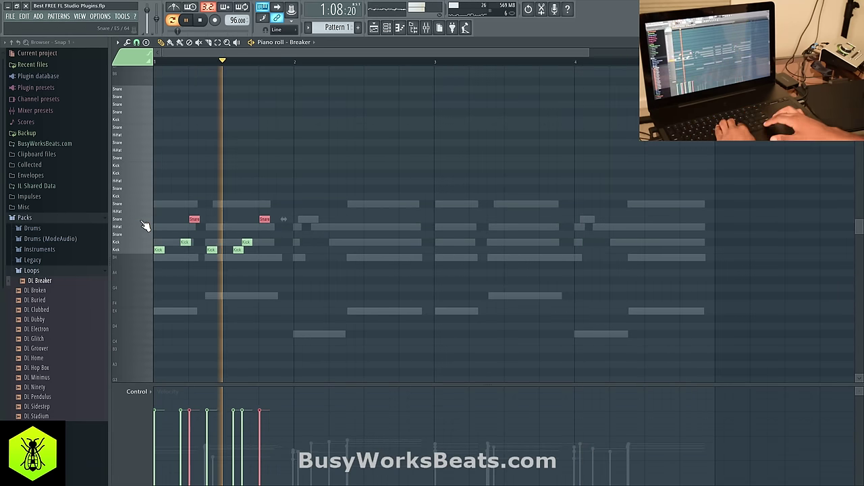
drag(191, 398, 300, 400)
key(space)
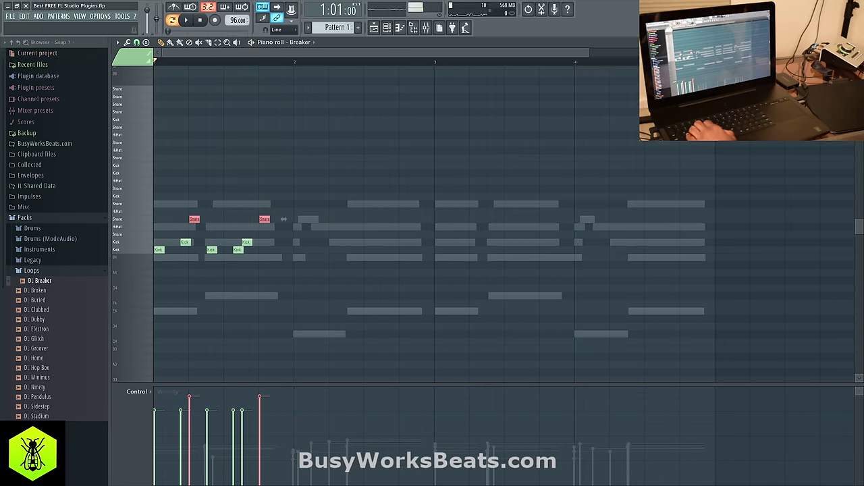
Copy the whole one-bar Breaker drum pattern into bar 2 and play it back
click(855, 42)
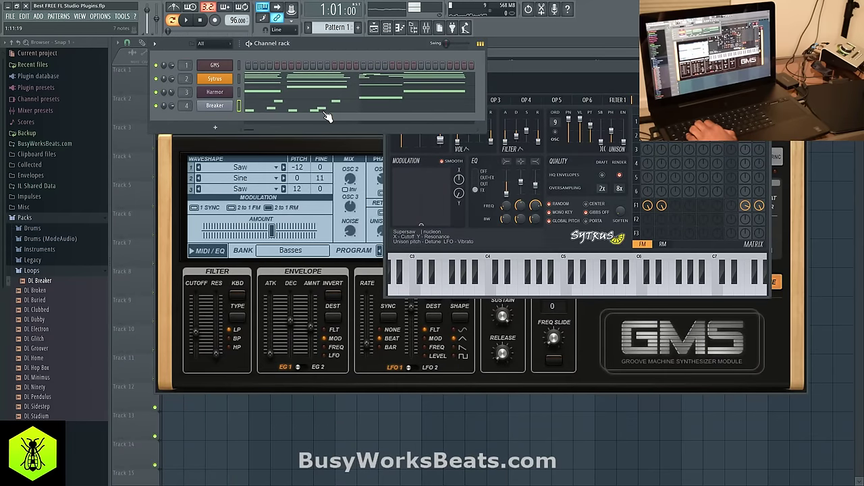
click(302, 112)
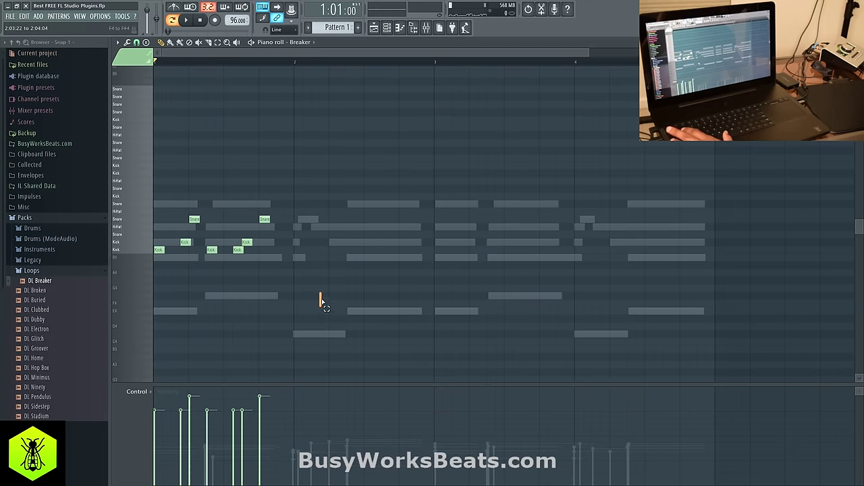
drag(320, 302, 154, 169)
drag(158, 250, 299, 260)
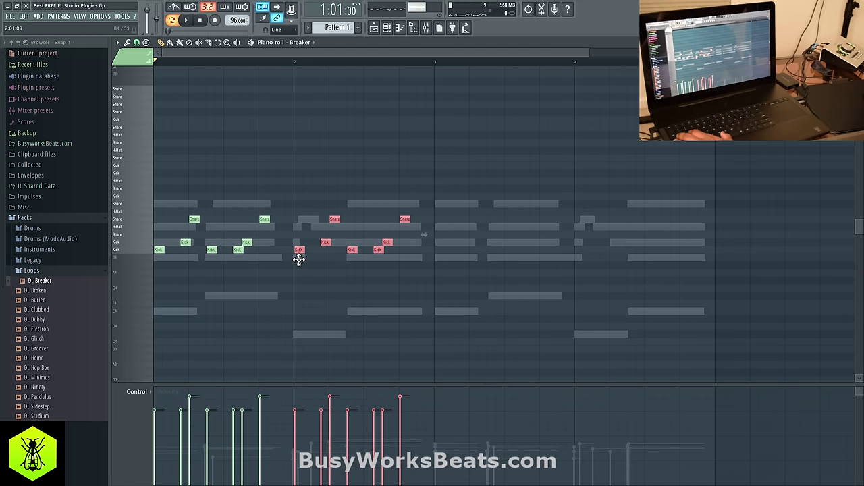
key(space)
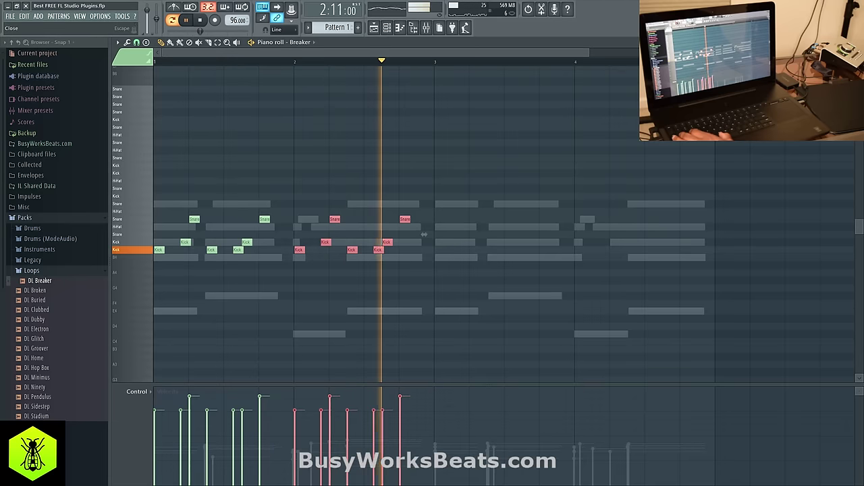
Add a short, low-velocity C#5 kick just before bar 2 and another just before bar 3 in the Breaker pattern
key(F7)
click(284, 108)
key(space)
key(space)
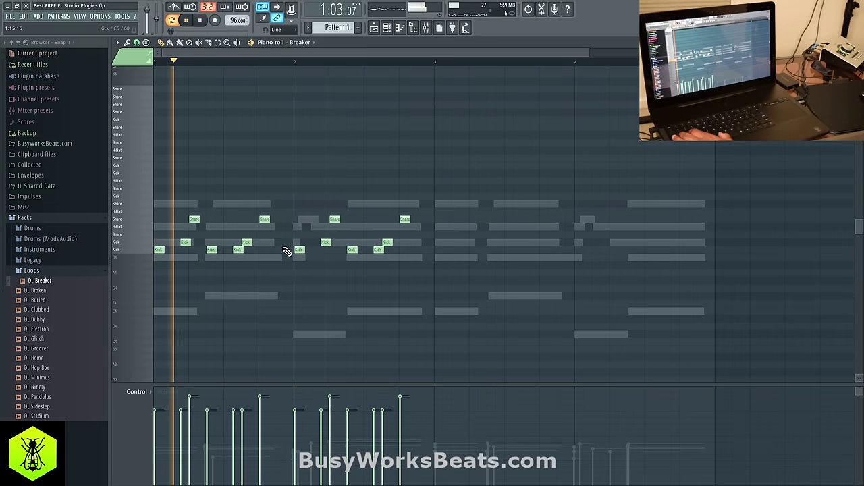
click(290, 241)
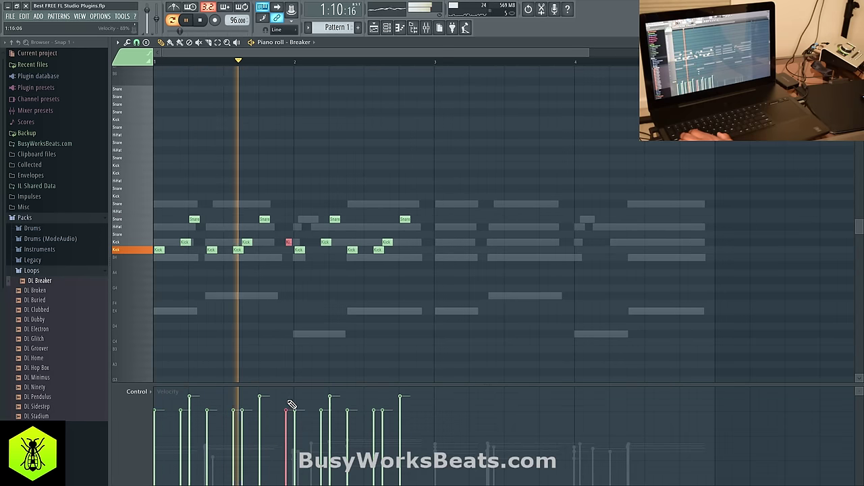
click(432, 245)
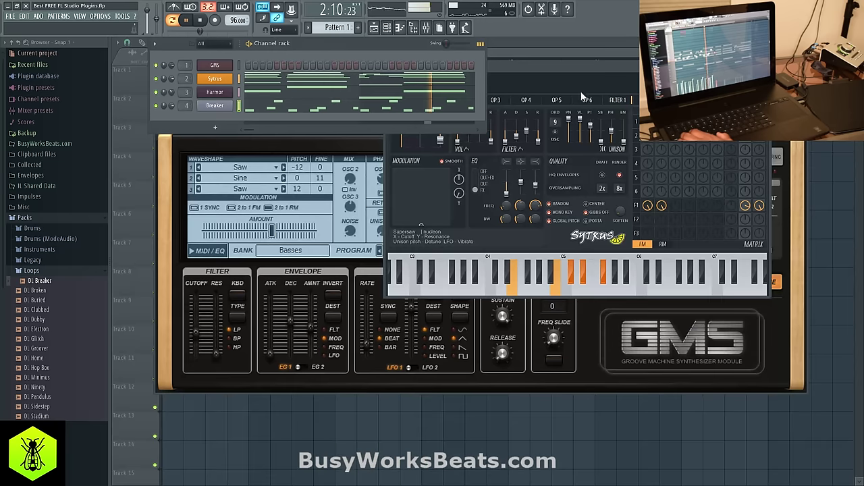
click(214, 78)
click(416, 82)
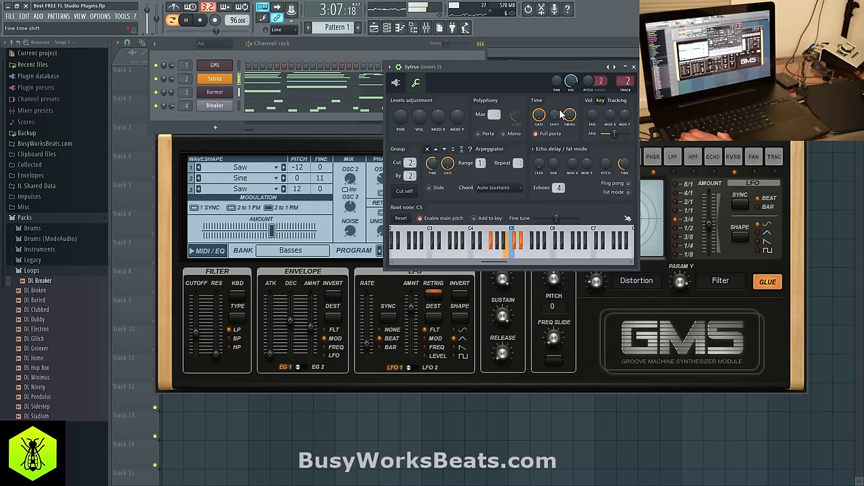
key(space)
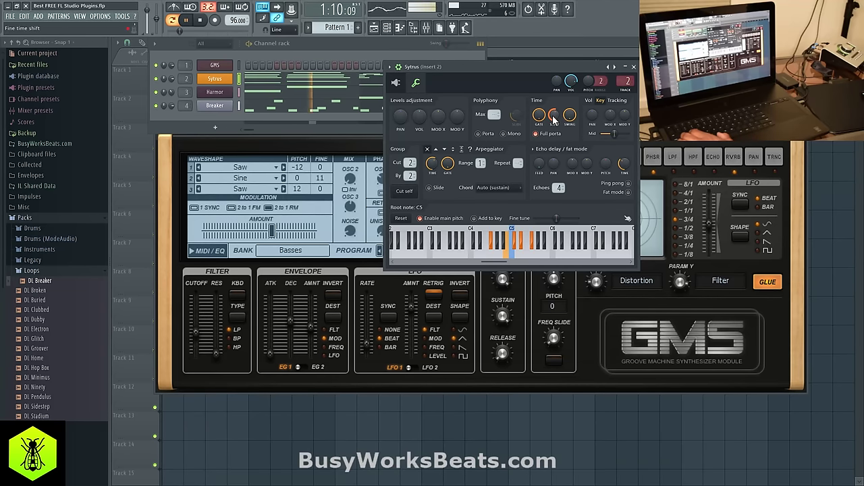
click(201, 118)
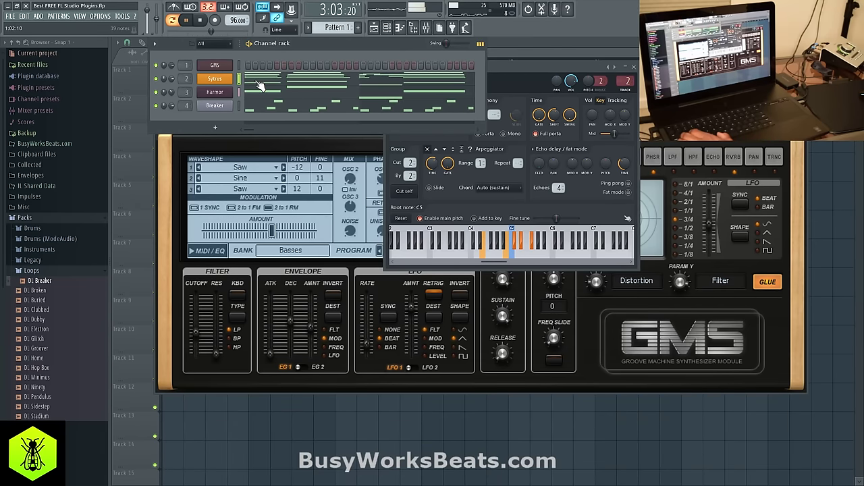
click(310, 108)
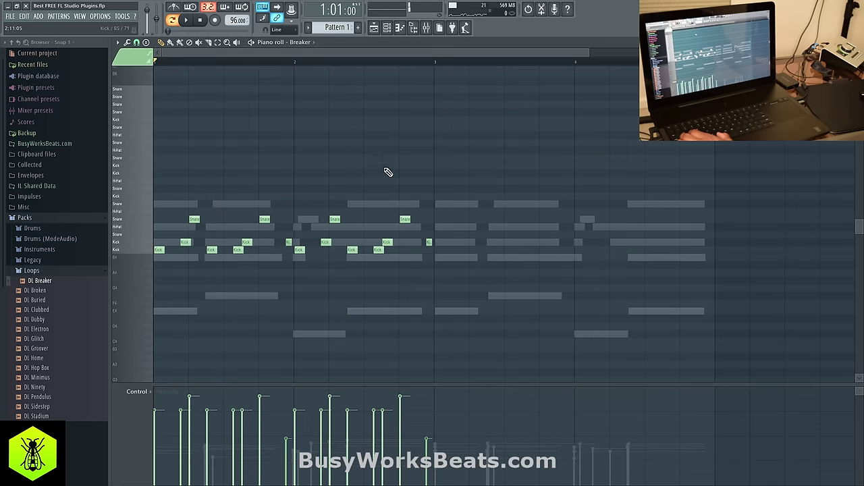
Copy the two-bar Breaker drum pattern into bars 3 and 4 and close the piano roll
drag(512, 301, 154, 136)
drag(160, 251, 440, 252)
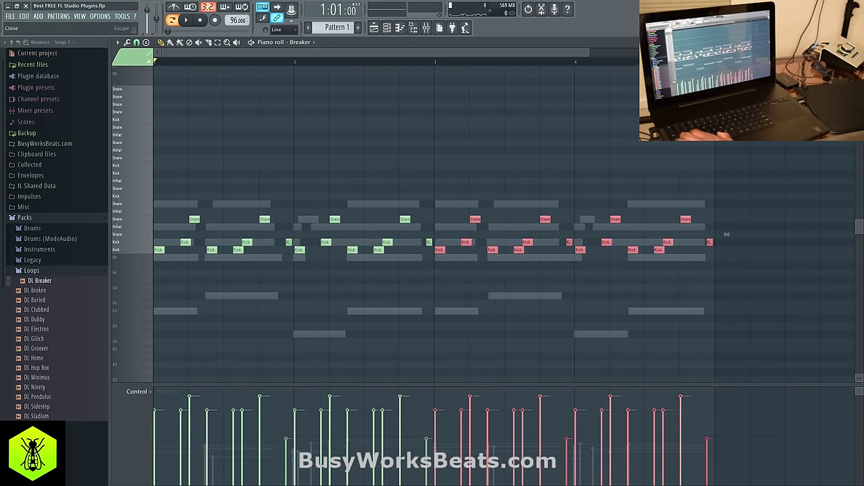
key(Escape)
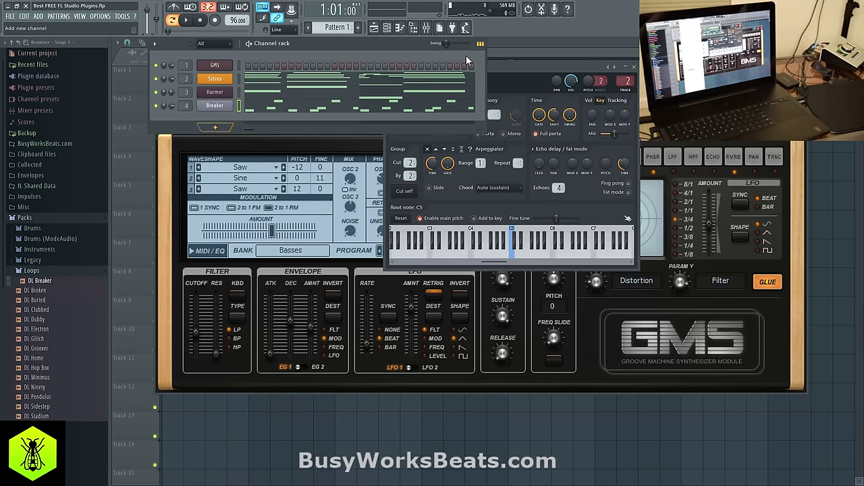
Open the mixer, play the pattern to check the track levels, and select Insert 2 for Sytrus
click(426, 28)
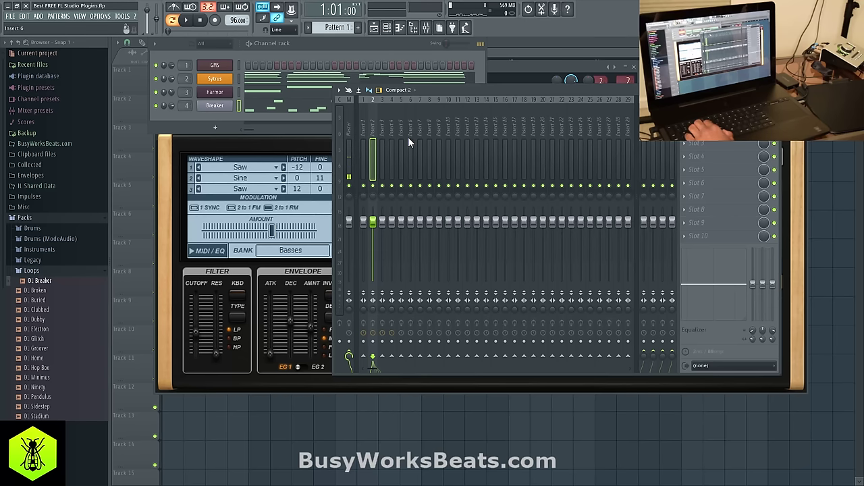
click(362, 123)
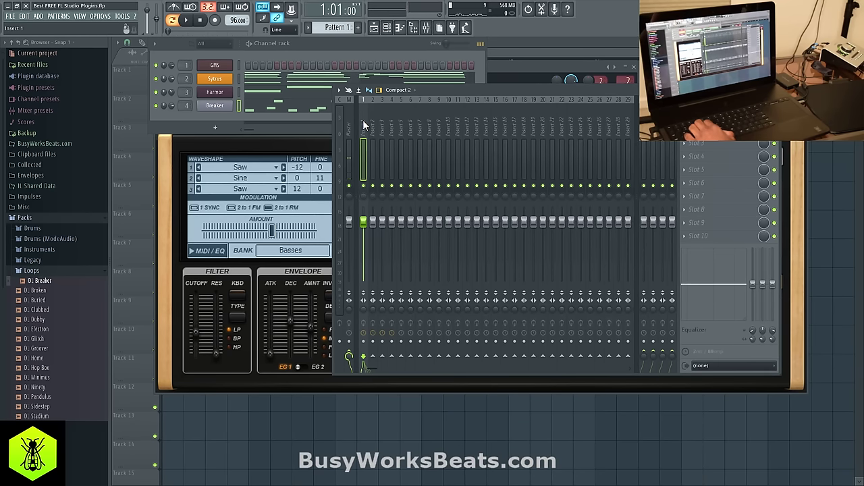
key(space)
click(372, 137)
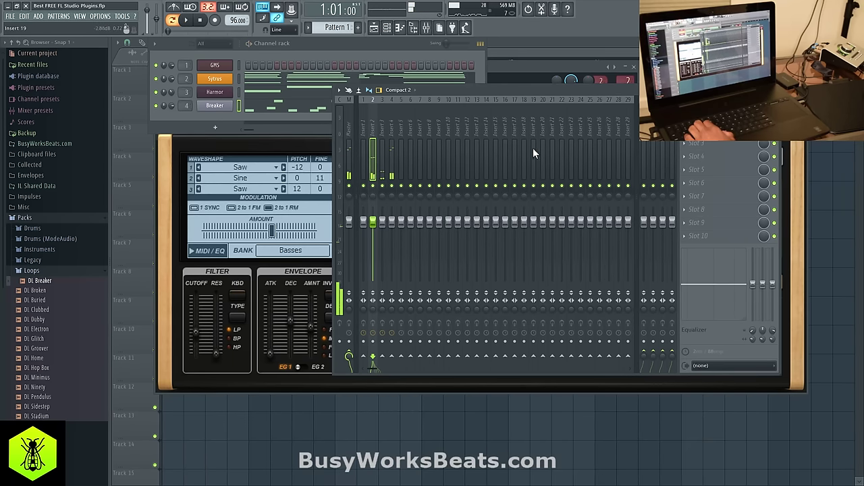
key(space)
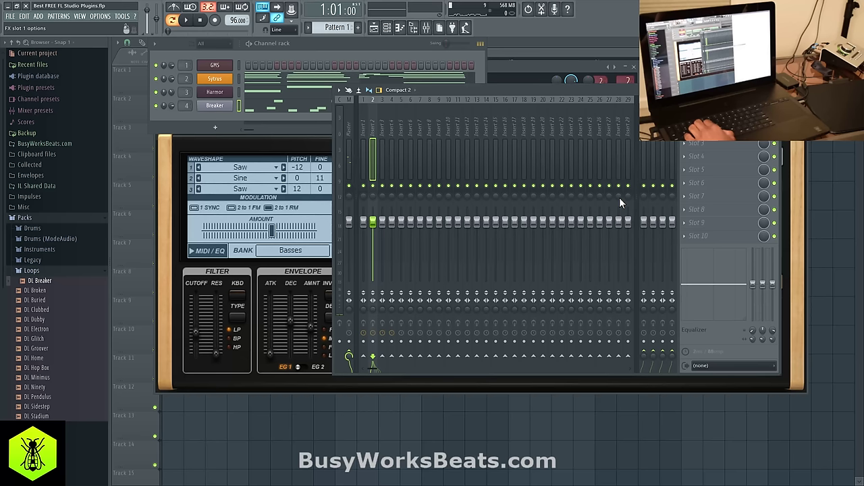
Load Fruity Limiter in Insert 2's first slot and lower its ceiling during playback
click(618, 180)
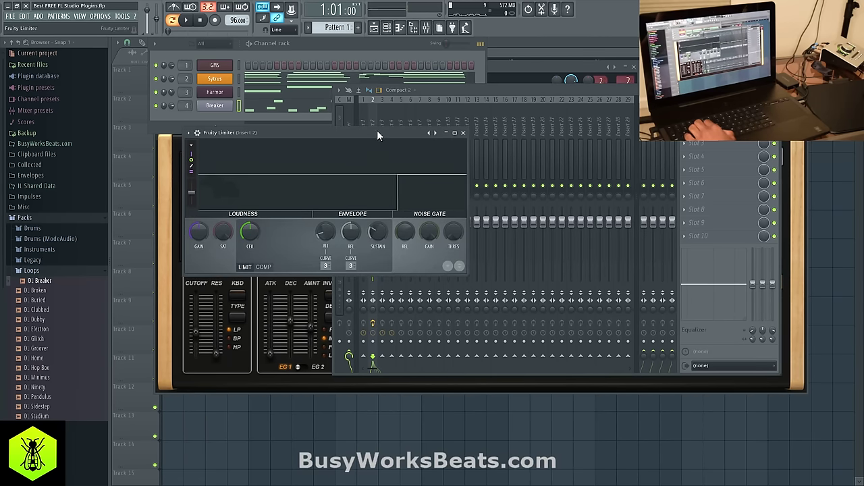
drag(377, 135, 550, 118)
key(space)
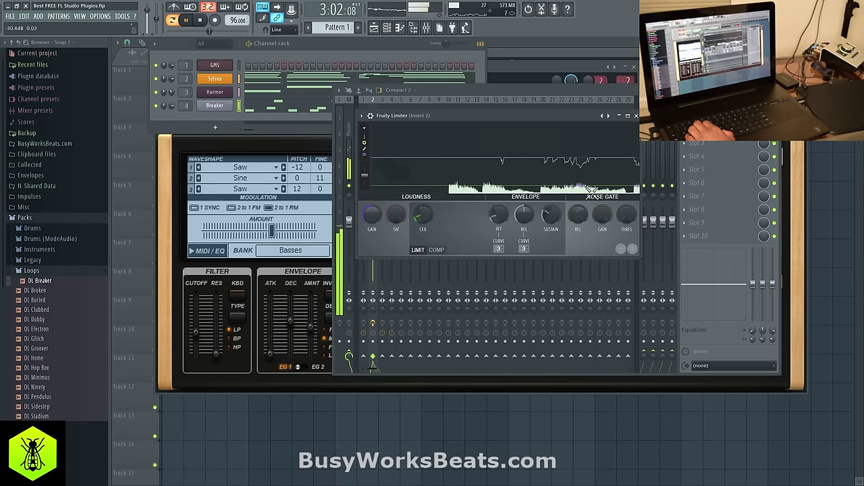
key(Escape)
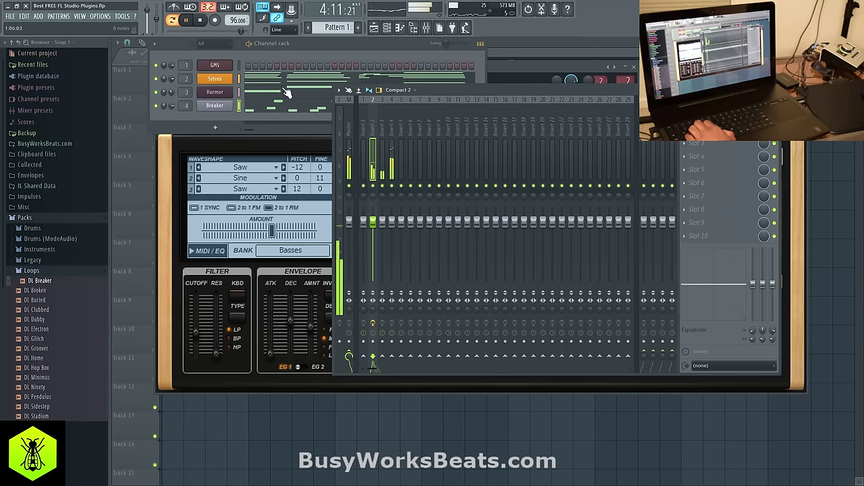
key(space)
Open Sytrus from the channel rack and examine its built-in effects page, closing the plugin again
click(223, 79)
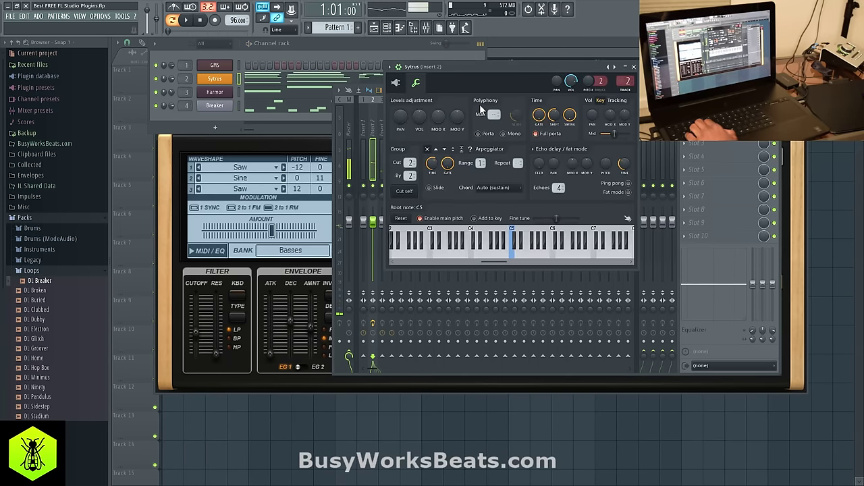
click(395, 82)
click(709, 100)
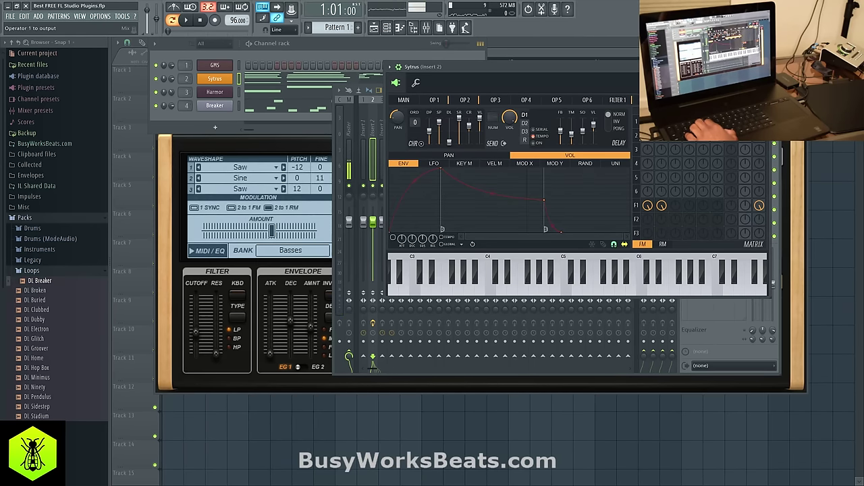
click(760, 66)
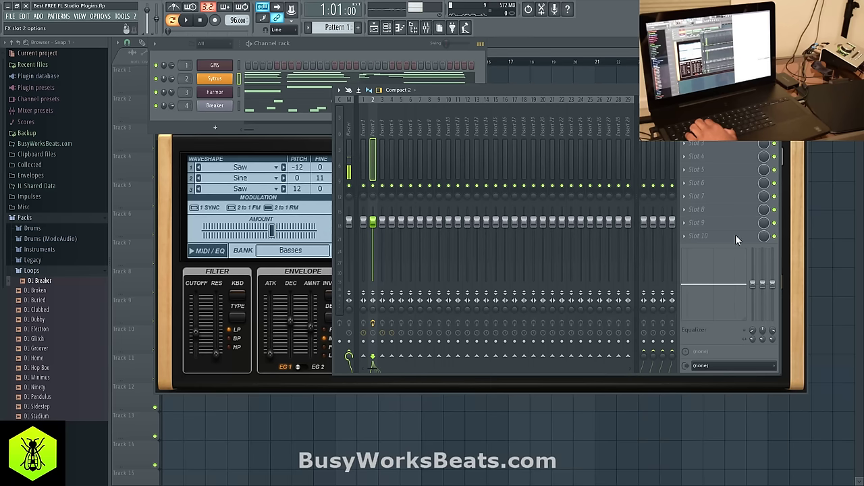
Load Fruity Delay 2 in Insert 2's second slot and lower its input volume during playback
click(623, 126)
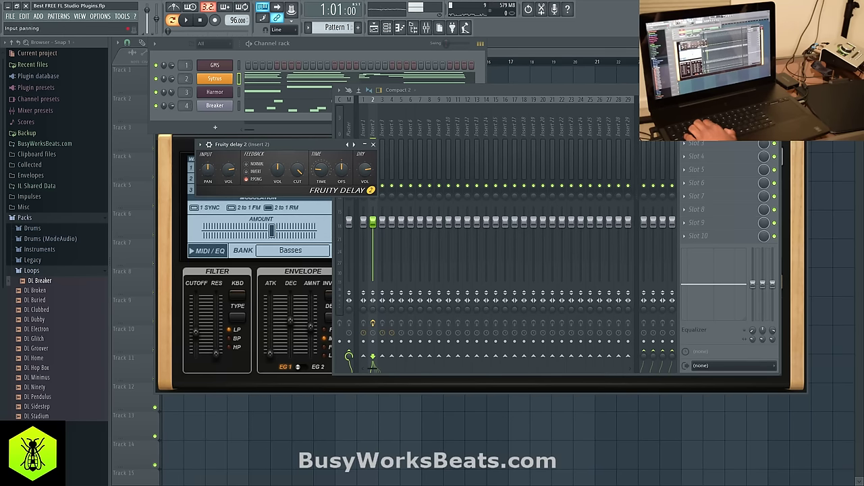
key(space)
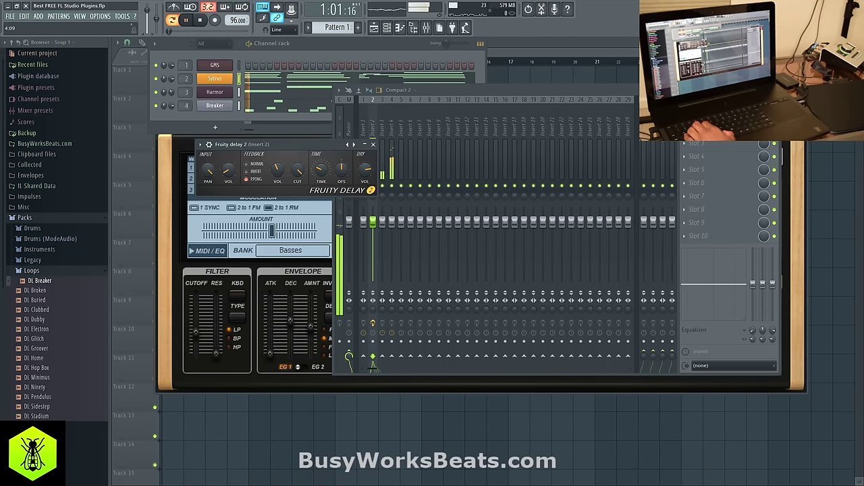
click(373, 143)
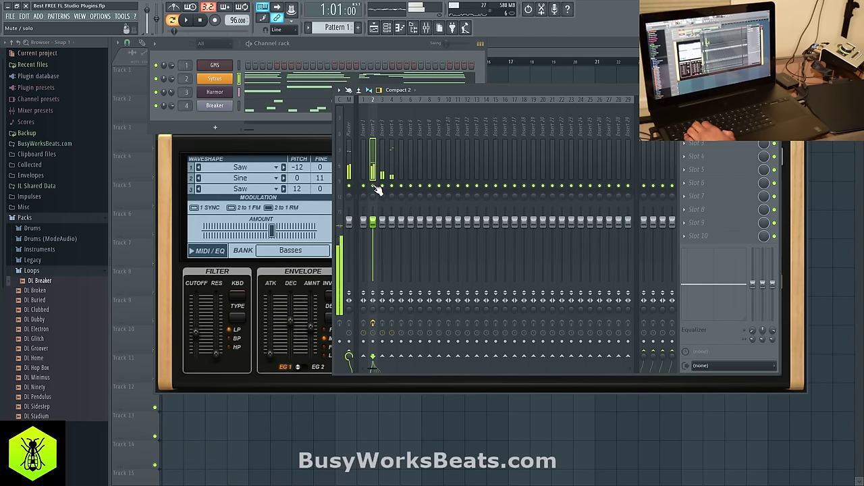
key(space)
Reopen Fruity Delay 2 and lower its feedback level while playing the pattern, closing the plugin again
click(693, 135)
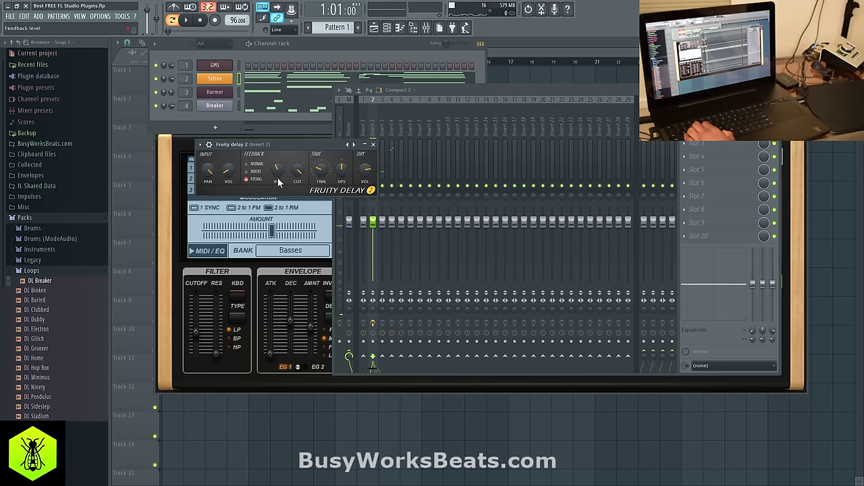
key(space)
key(space)
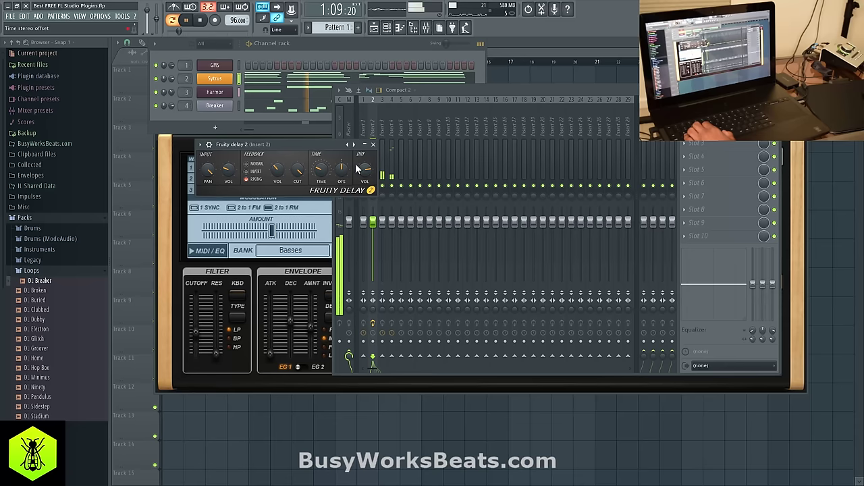
click(373, 145)
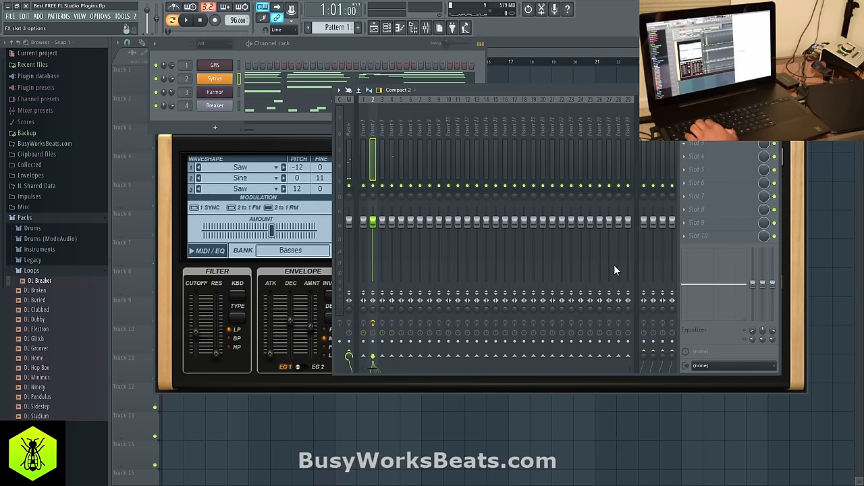
Load Fruity Reeverb 2 in Insert 2's third slot, with a predelay of about 119 ms and a reduced wet level
drag(247, 58, 557, 145)
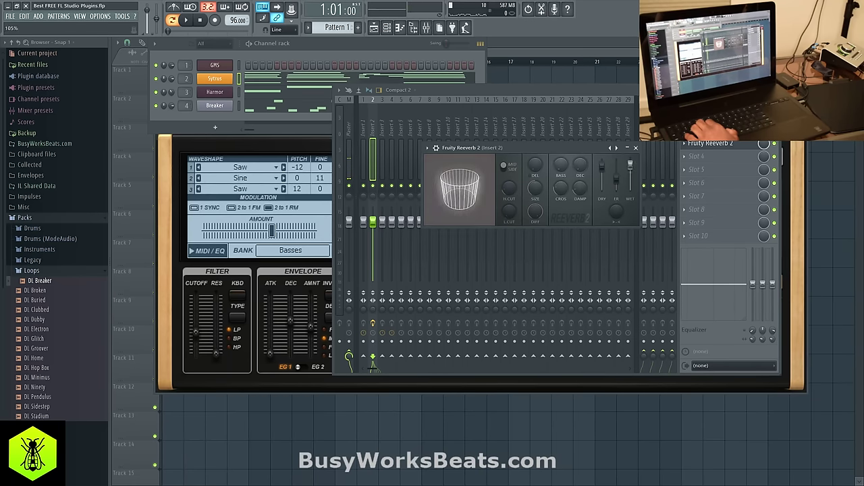
drag(535, 166, 534, 159)
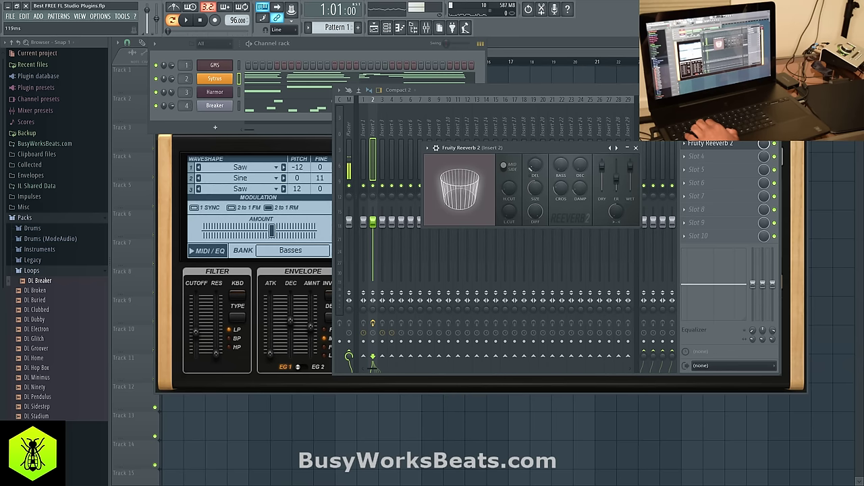
key(space)
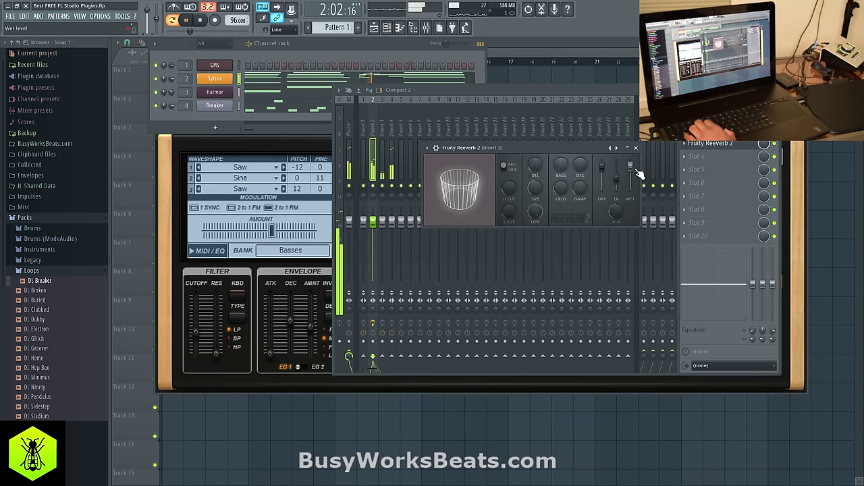
drag(539, 175, 536, 169)
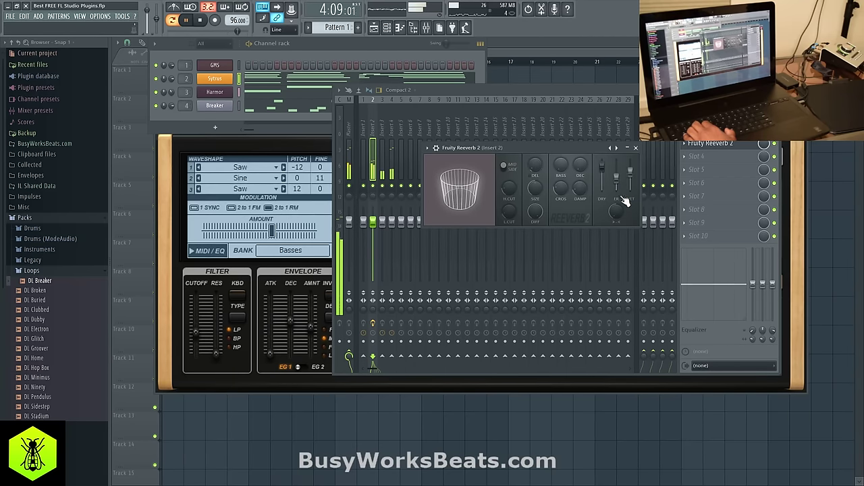
click(636, 148)
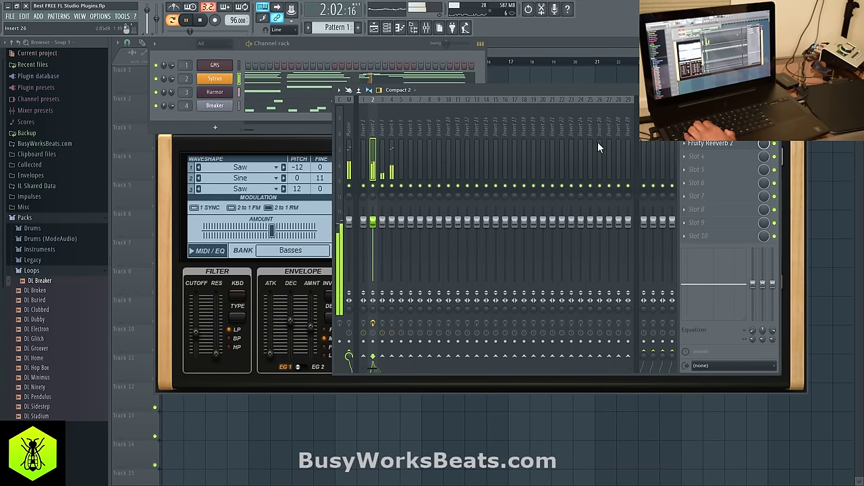
Load Fruity WaveShaper on Insert 4 for the drum loop, show its settings and enlarge its window
click(394, 145)
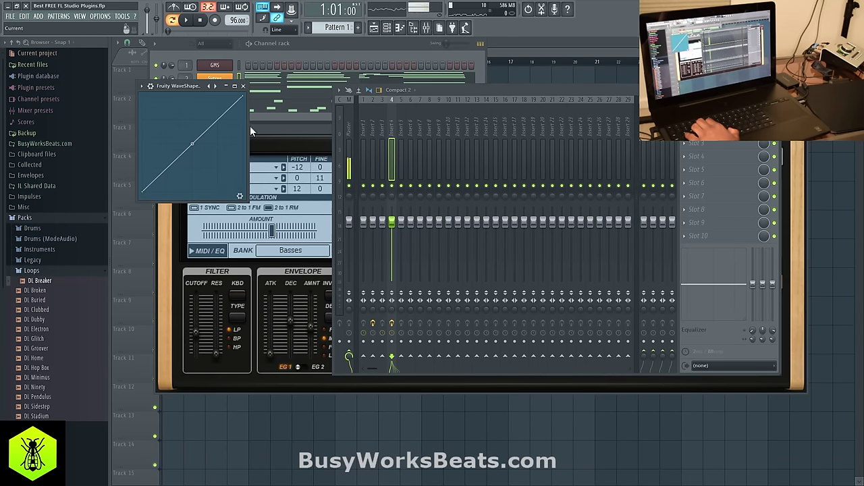
drag(188, 88, 522, 143)
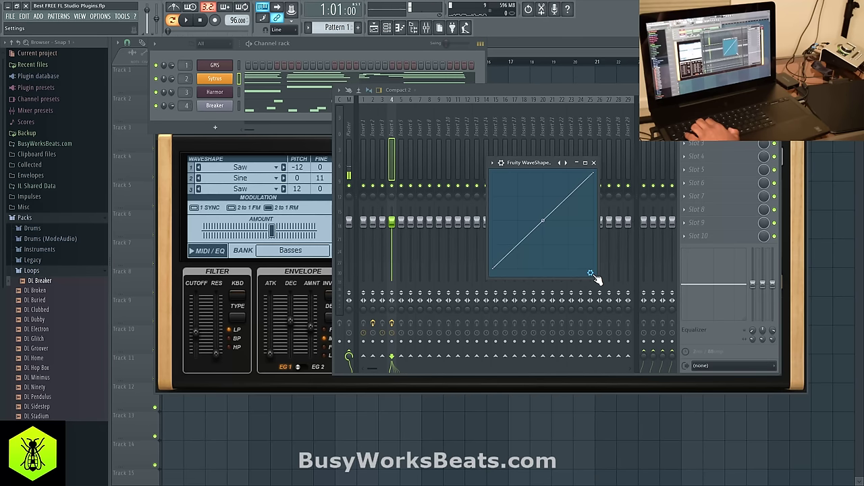
click(592, 274)
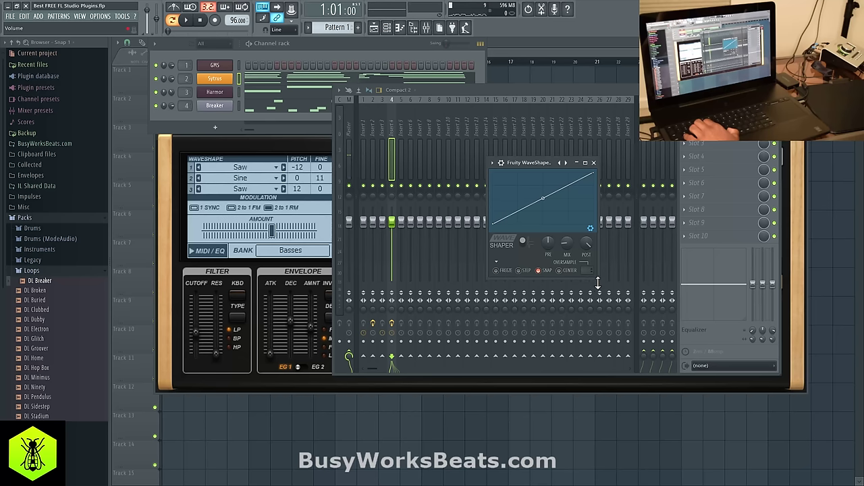
drag(597, 279, 659, 357)
Bend the WaveShaper curve sharply toward its upper-left corner during playback and adjust the mix level
key(space)
drag(574, 239, 505, 182)
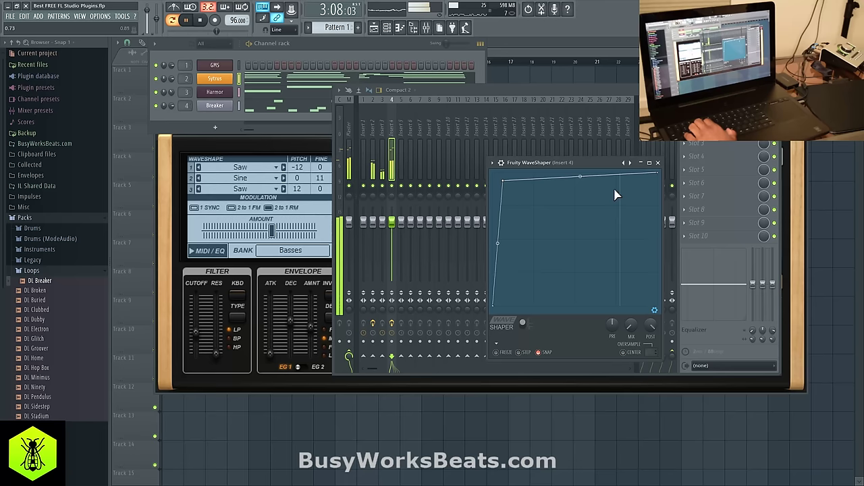
drag(632, 330, 632, 324)
key(space)
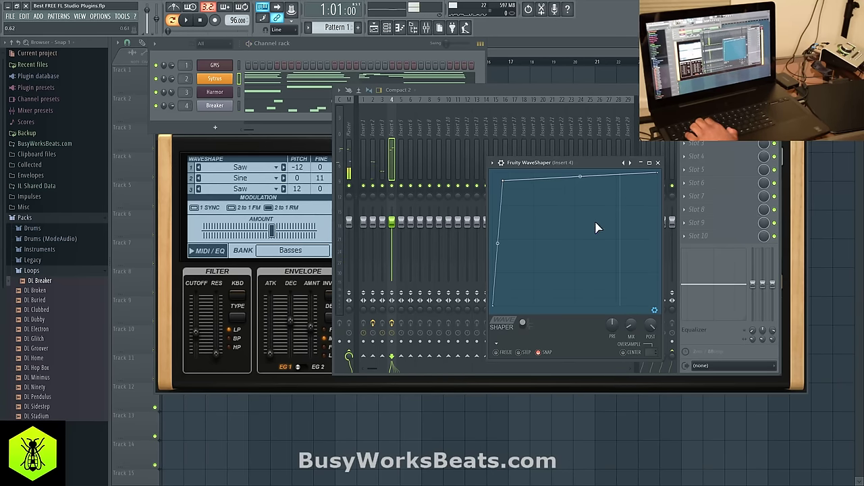
Rebalance Fruity WaveShaper's post and mix levels during playback and close the plugin
key(space)
mouse_move(648, 333)
mouse_down()
mouse_move(648, 316)
mouse_move(648, 327)
mouse_up()
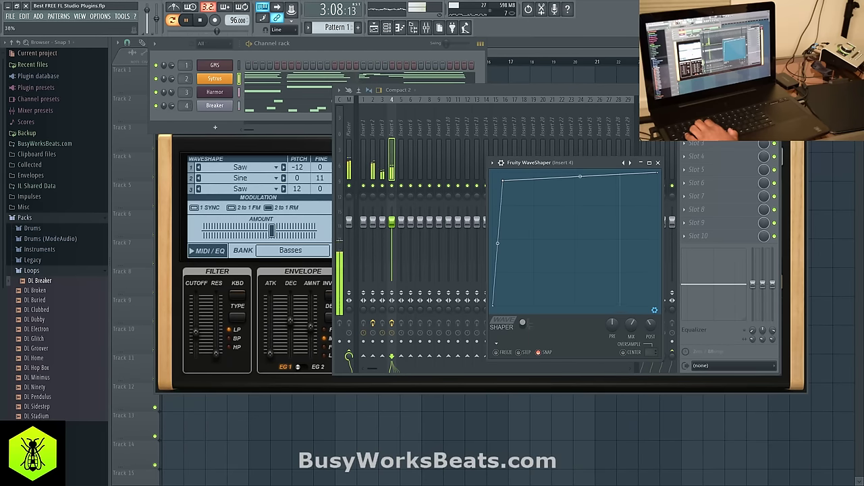
mouse_move(502, 181)
mouse_down()
mouse_move(514, 200)
mouse_move(506, 185)
mouse_up()
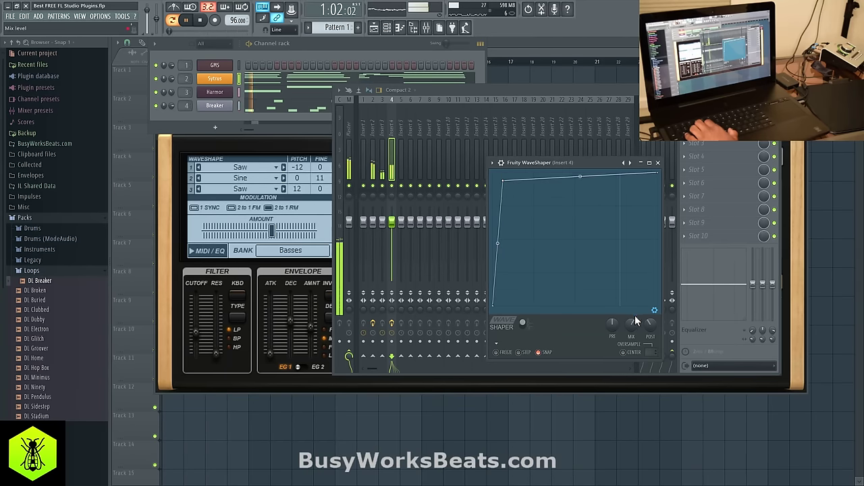
mouse_move(633, 328)
mouse_down()
mouse_move(634, 320)
mouse_move(649, 328)
mouse_move(636, 328)
mouse_up()
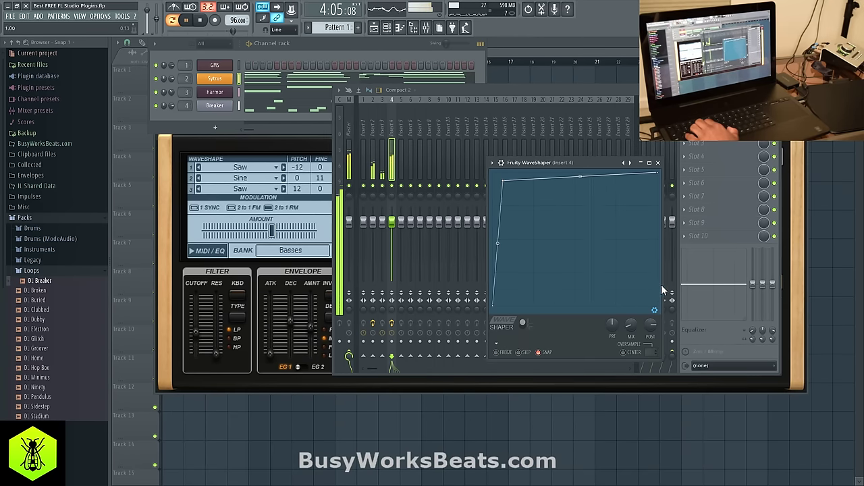
click(657, 163)
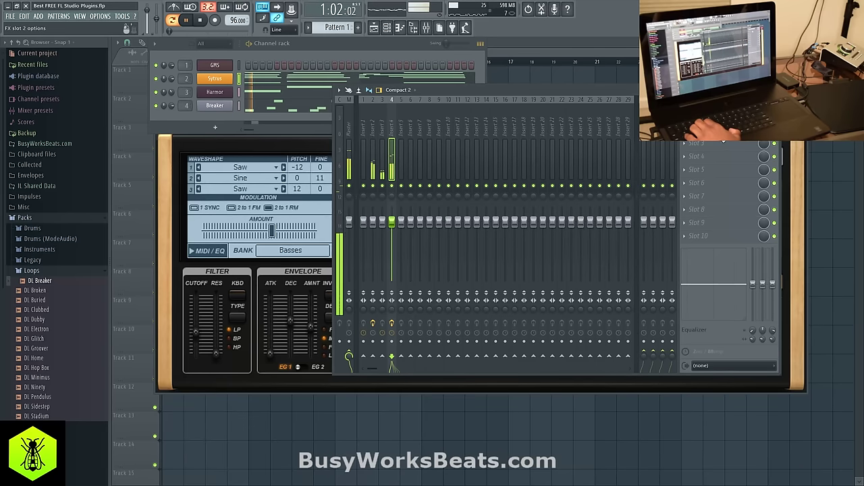
Reopen Insert 4's Fruity WaveShaper, fine-tune its mix, and set the post level to about 92%
click(724, 116)
drag(631, 325, 631, 331)
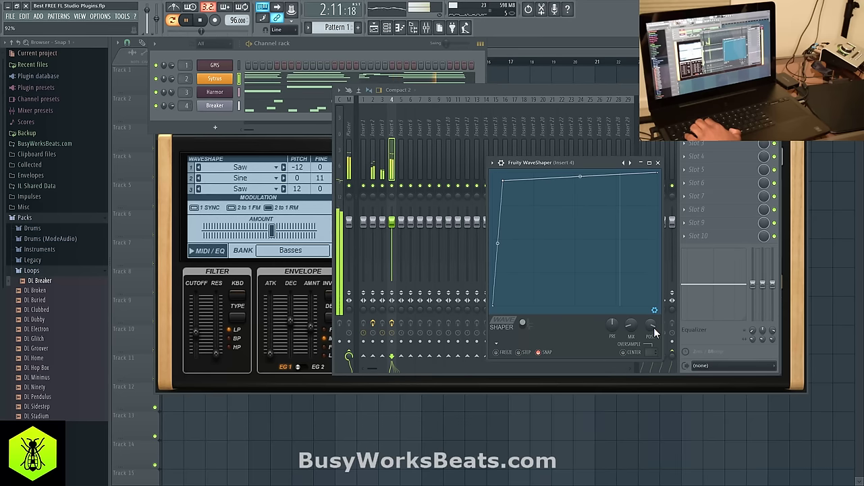
click(658, 162)
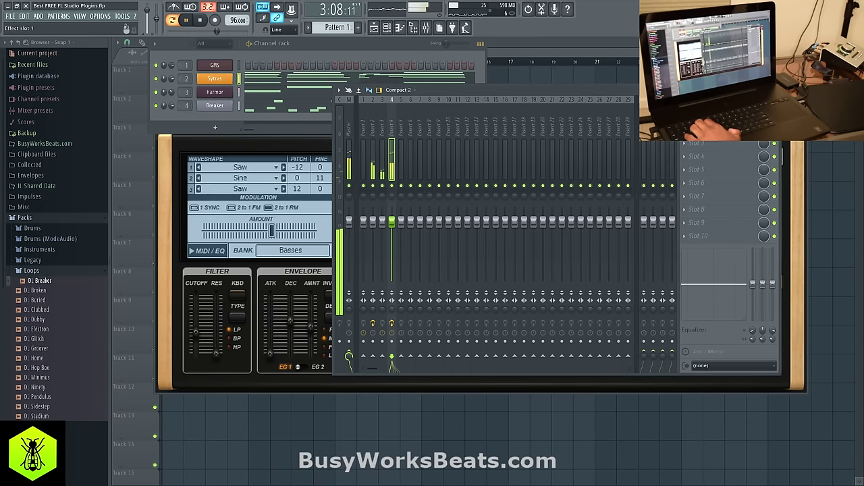
key(space)
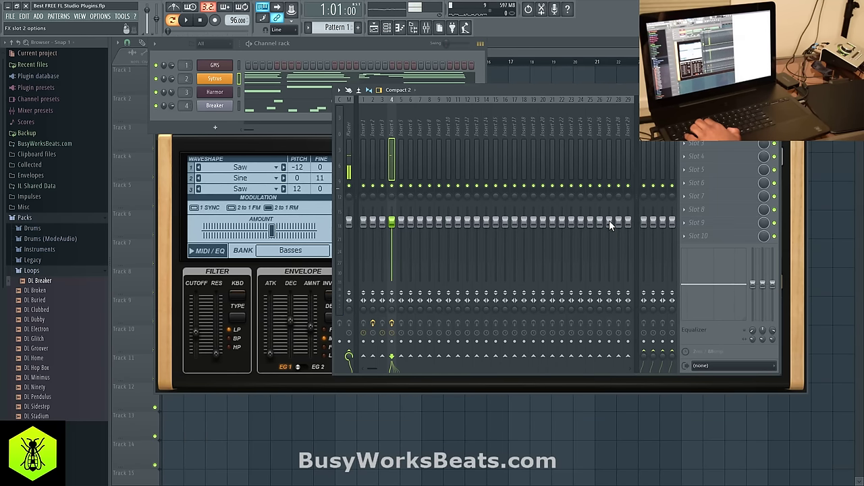
Load Fruity parametric EQ 2 on Insert 4, slightly boost band 2 near 73 Hz and the highest band during playback, and close it
drag(304, 97, 536, 139)
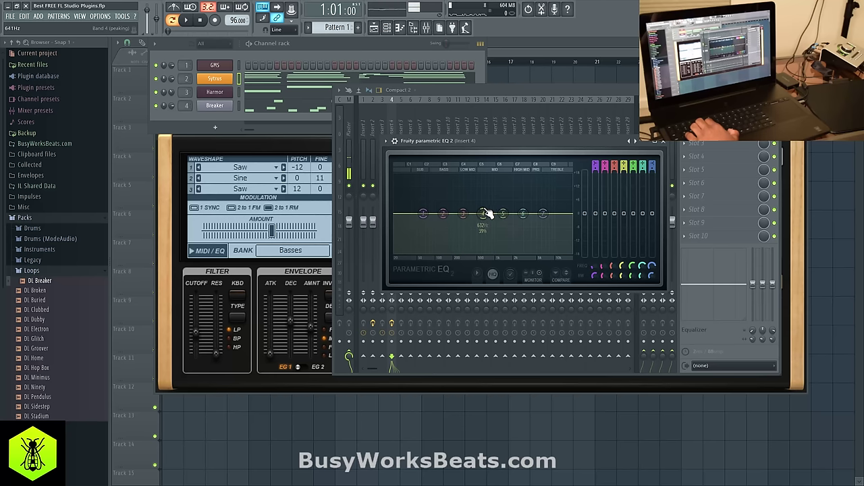
key(space)
drag(453, 222, 426, 208)
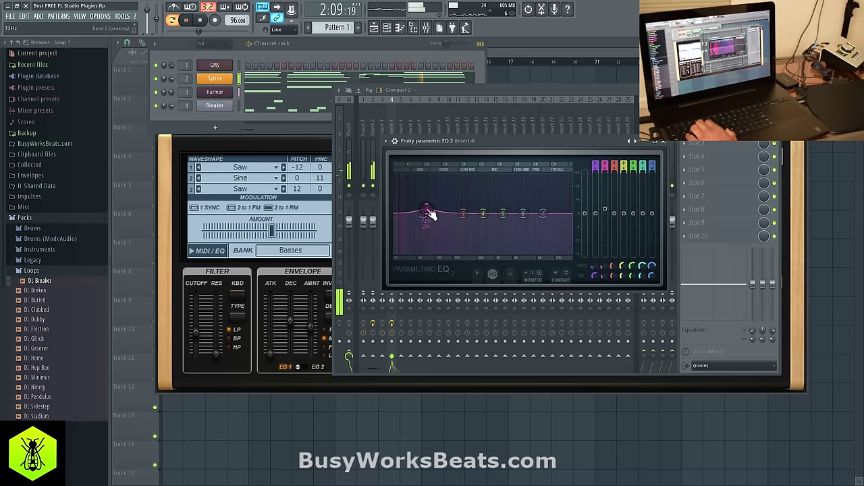
drag(542, 213, 534, 208)
click(663, 141)
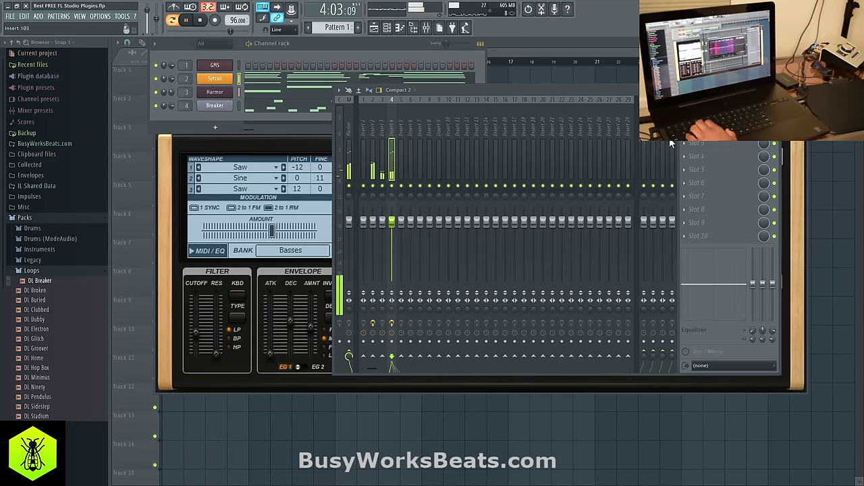
Reopen Insert 4's Fruity WaveShaper, lower the curve's upper-left point slightly, readjust the mix level and close the plugin
click(720, 117)
mouse_move(504, 181)
mouse_down()
mouse_move(531, 179)
mouse_move(513, 198)
mouse_move(526, 200)
mouse_move(518, 178)
mouse_move(505, 179)
mouse_move(508, 190)
mouse_up()
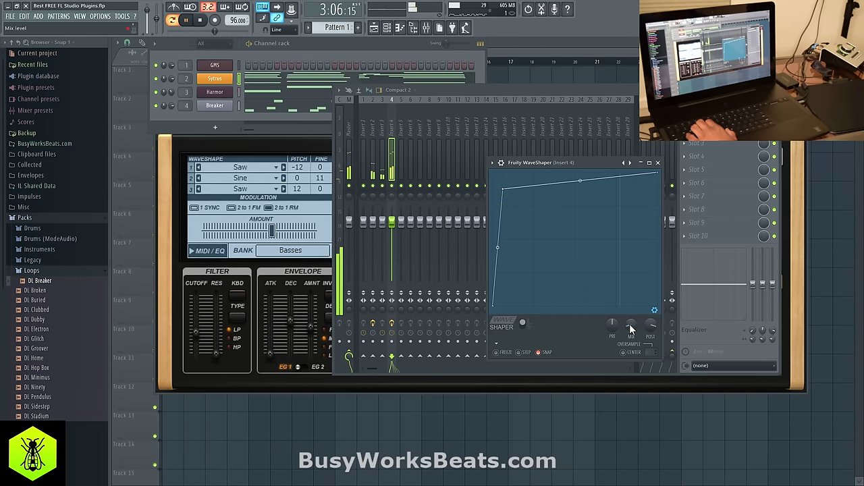
drag(629, 328, 631, 330)
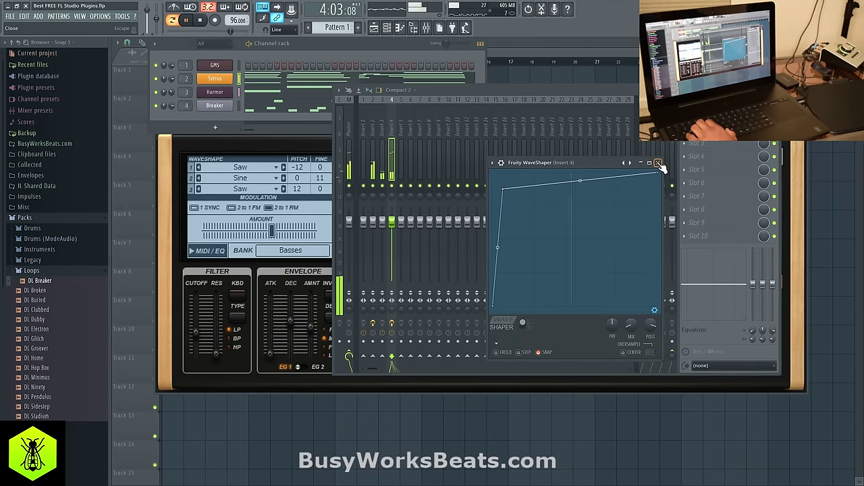
click(658, 163)
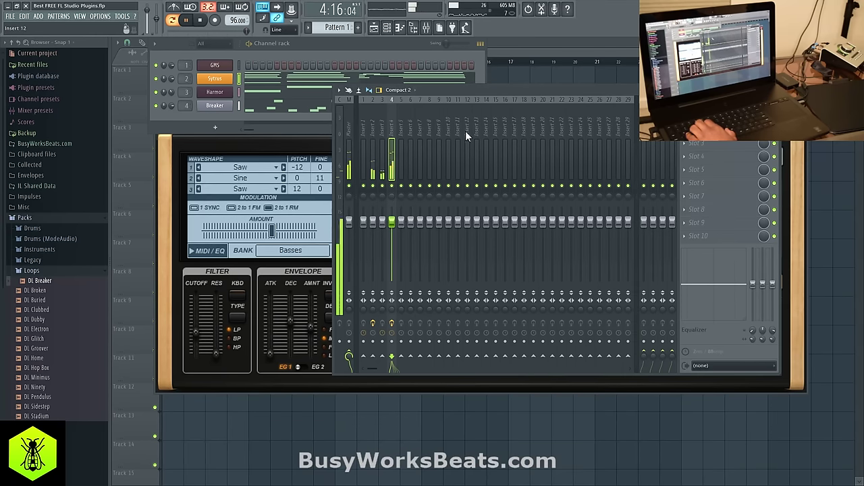
Load Wave Candy on the Master track, set it to Spectrum with an enlarged display, and play the pattern
click(381, 138)
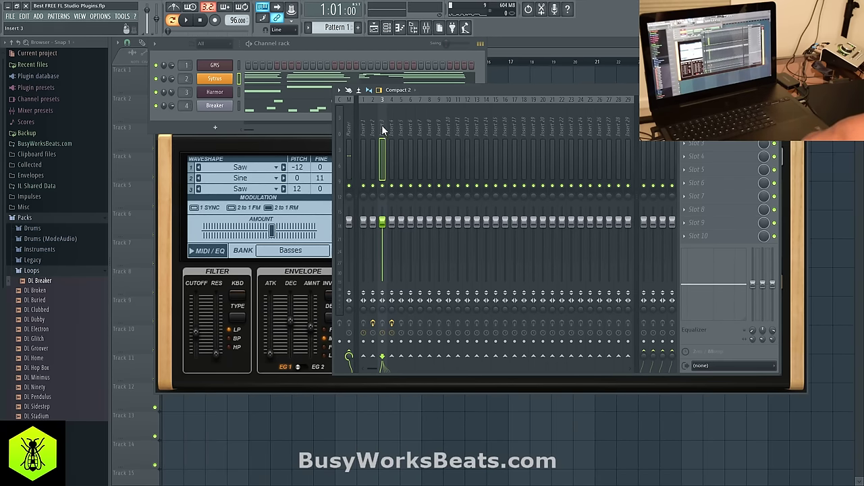
click(347, 132)
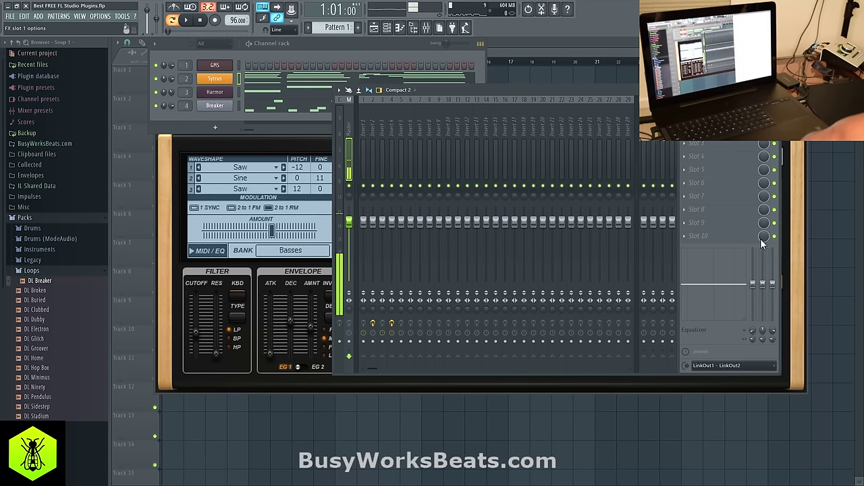
click(793, 358)
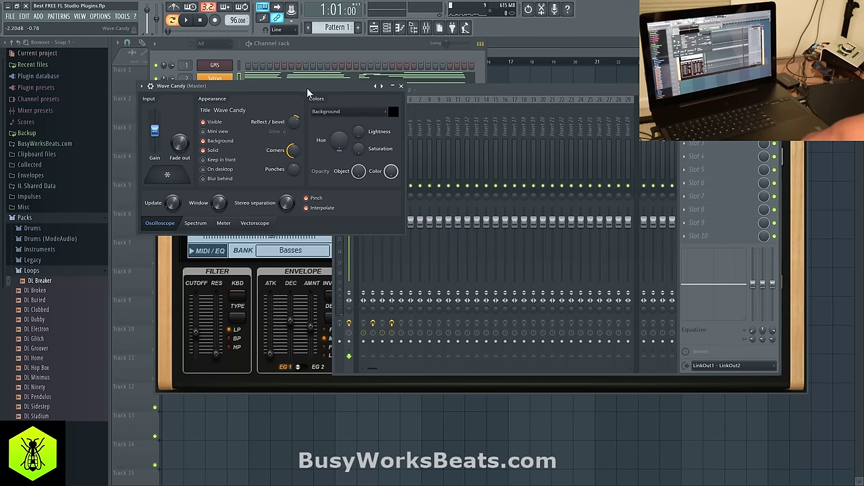
drag(319, 94, 744, 413)
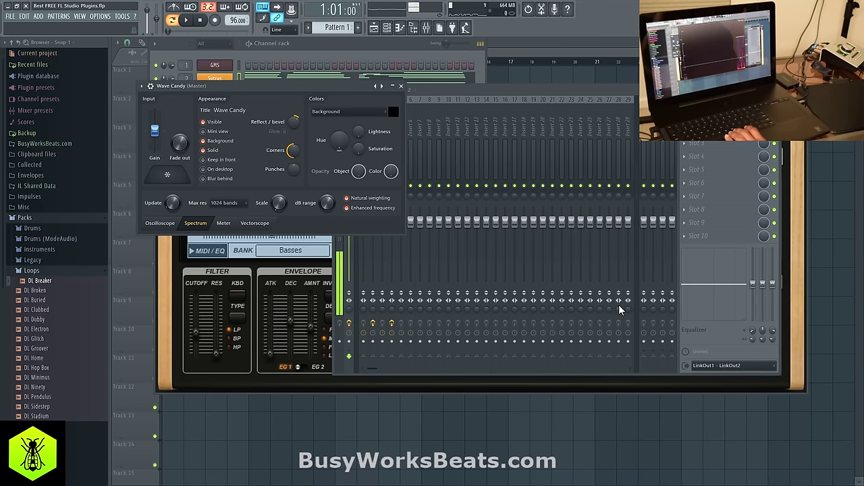
key(space)
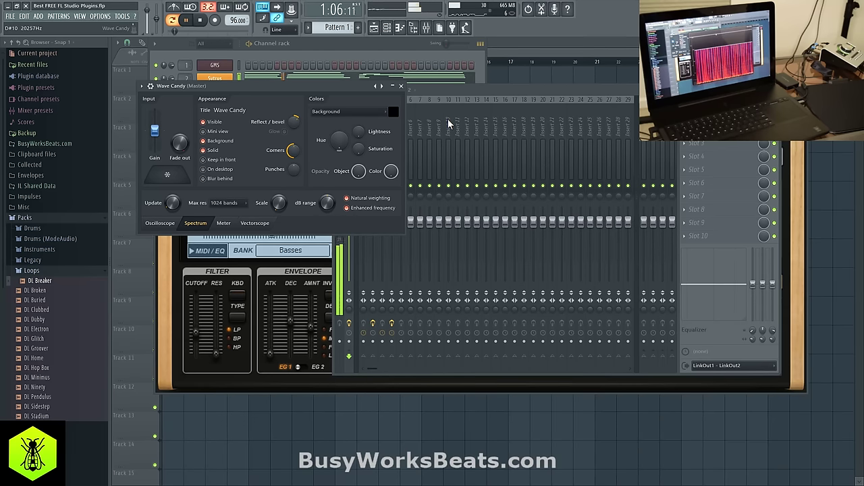
Switch Wave Candy to mini view and stop playback with Insert 16 selected, bringing the Channel rack to the front
click(471, 95)
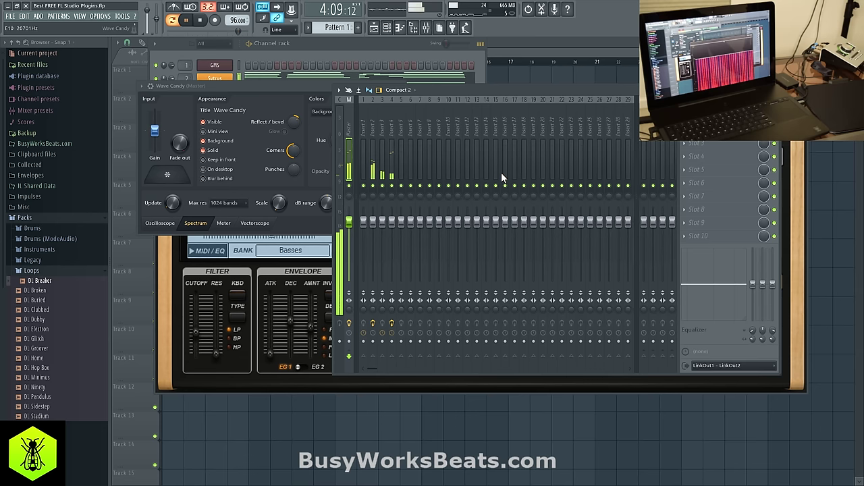
click(501, 103)
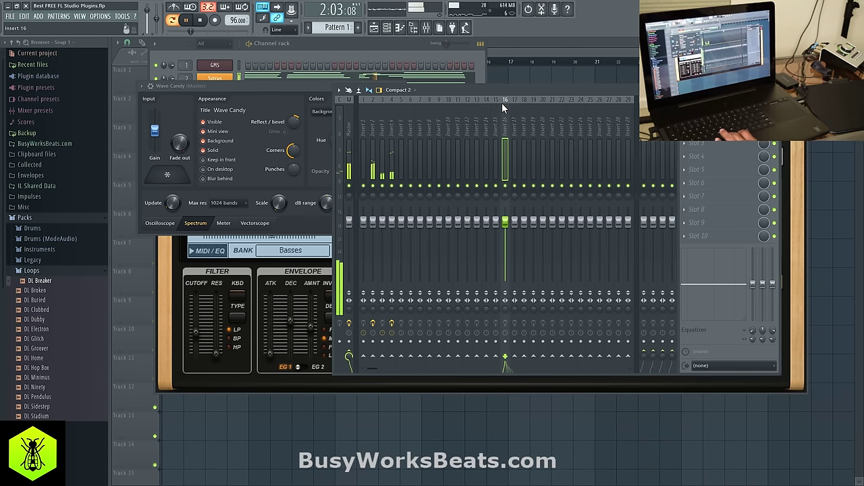
key(space)
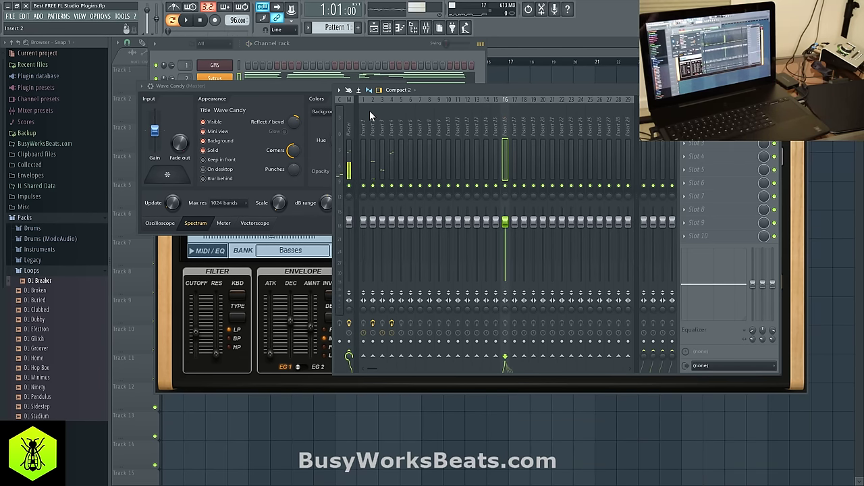
click(315, 50)
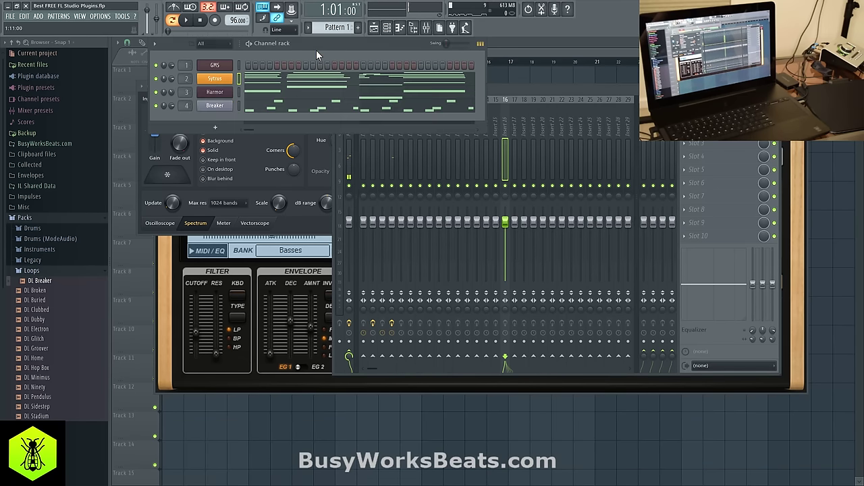